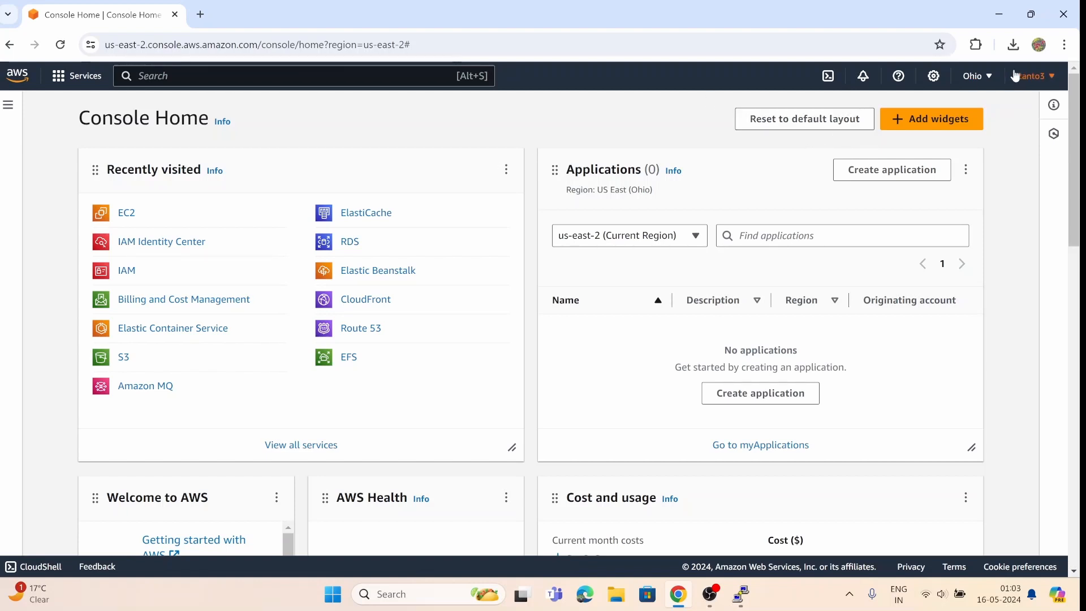
Check the available AWS regions, then find the EC2 service and open its Instances list
left_click(986, 83)
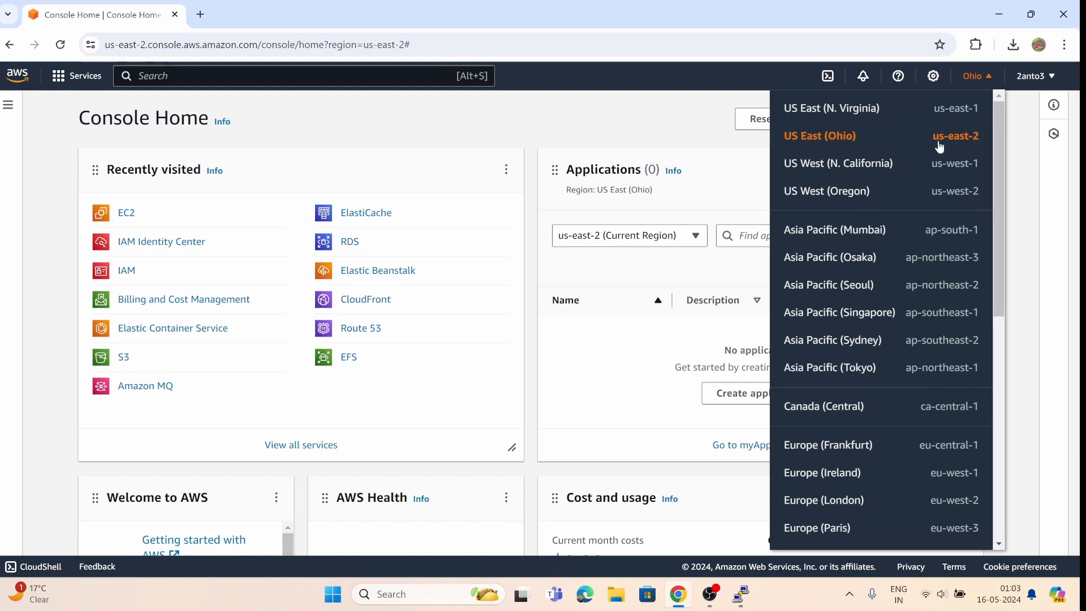
left_click(984, 84)
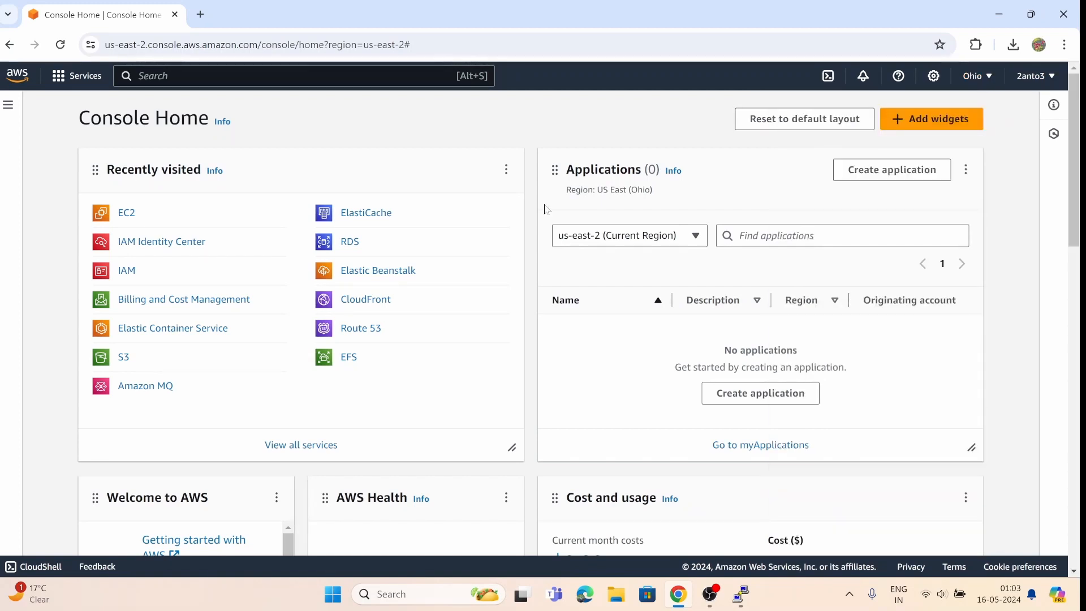
key("alt+s")
type("ec2")
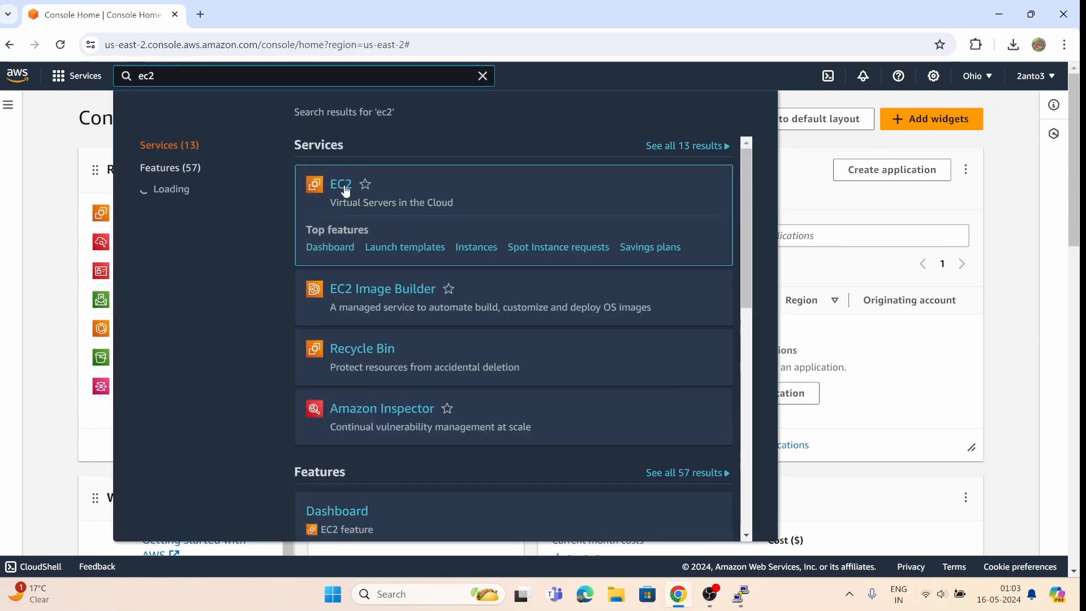
left_click(347, 189)
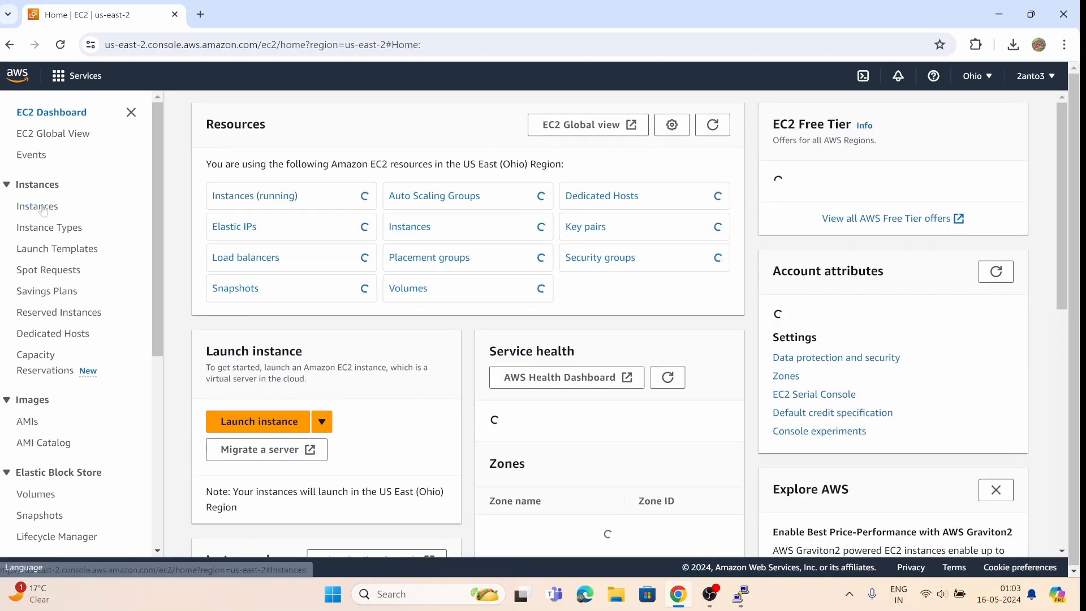
left_click(37, 206)
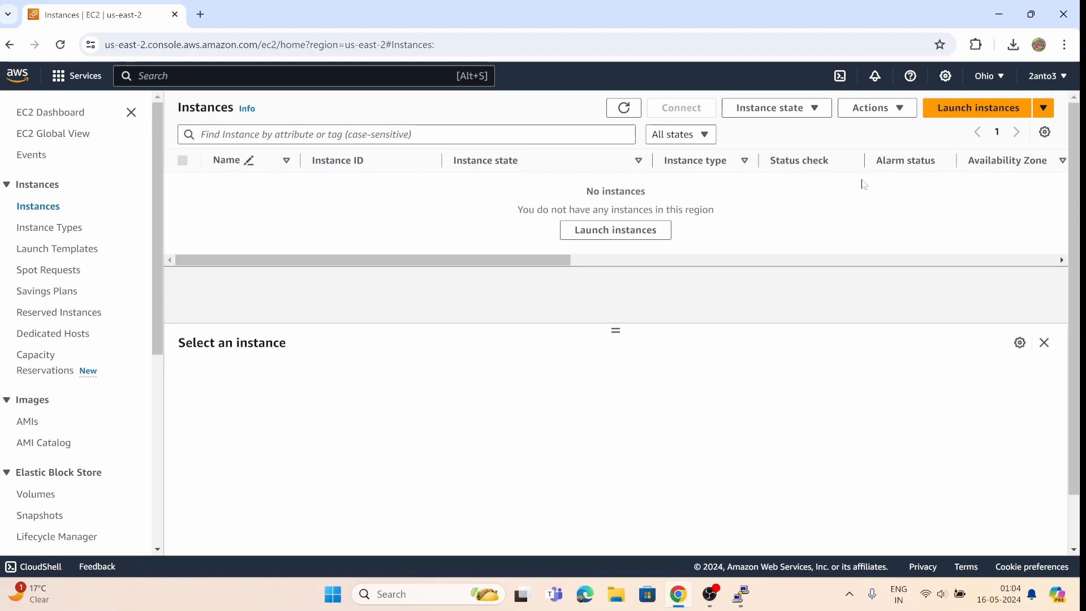
Start launching a new EC2 instance and name it Server1
left_click(962, 113)
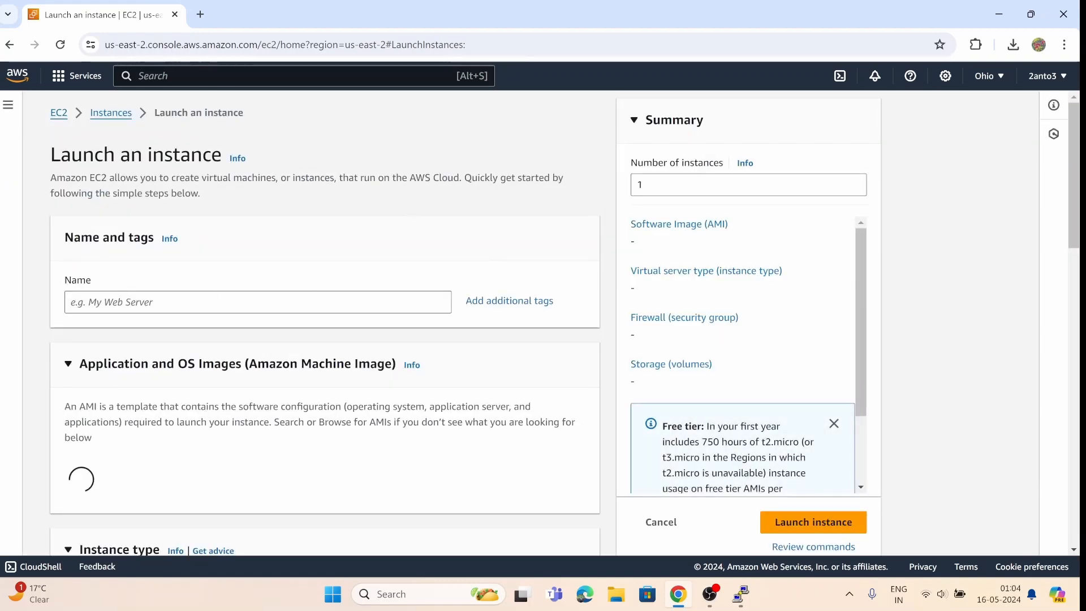
left_click(258, 302)
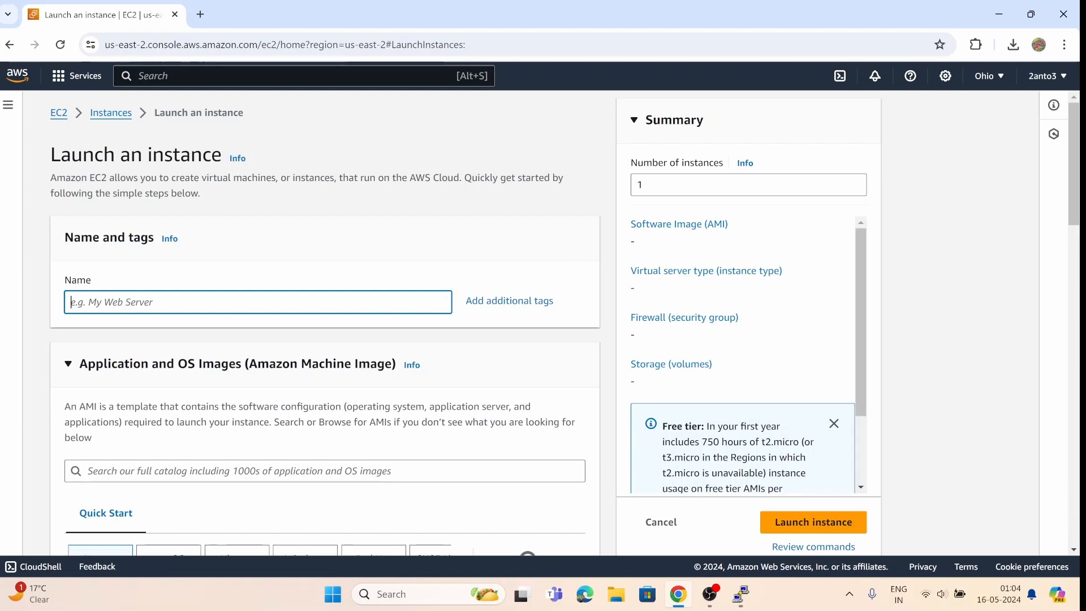
type("Server")
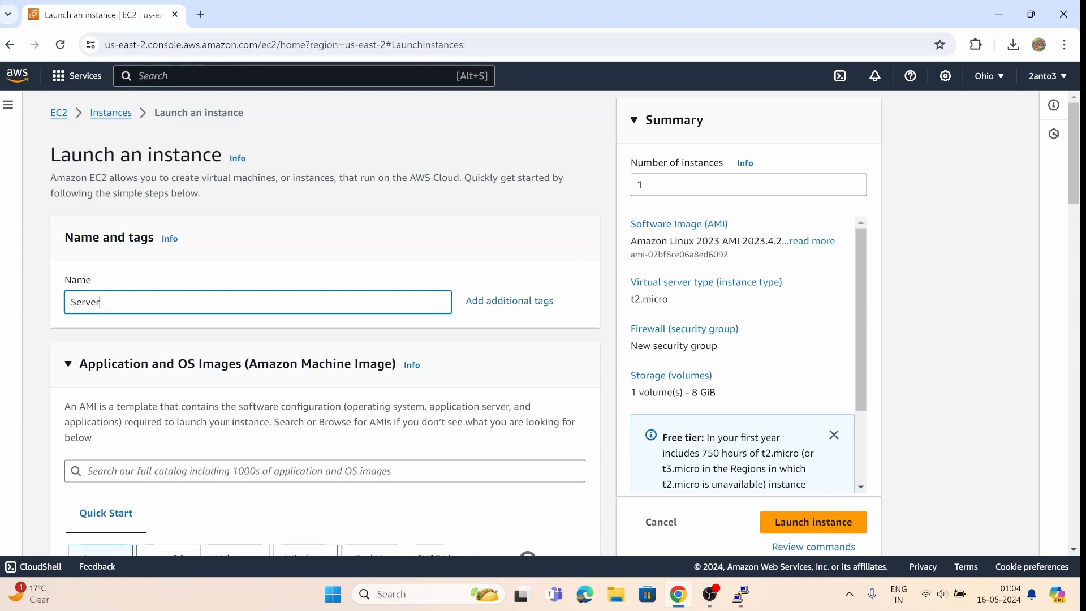
type("1")
Choose Ubuntu as the operating system image and look through the available Ubuntu machine images
scroll(220, 336, "down", 4)
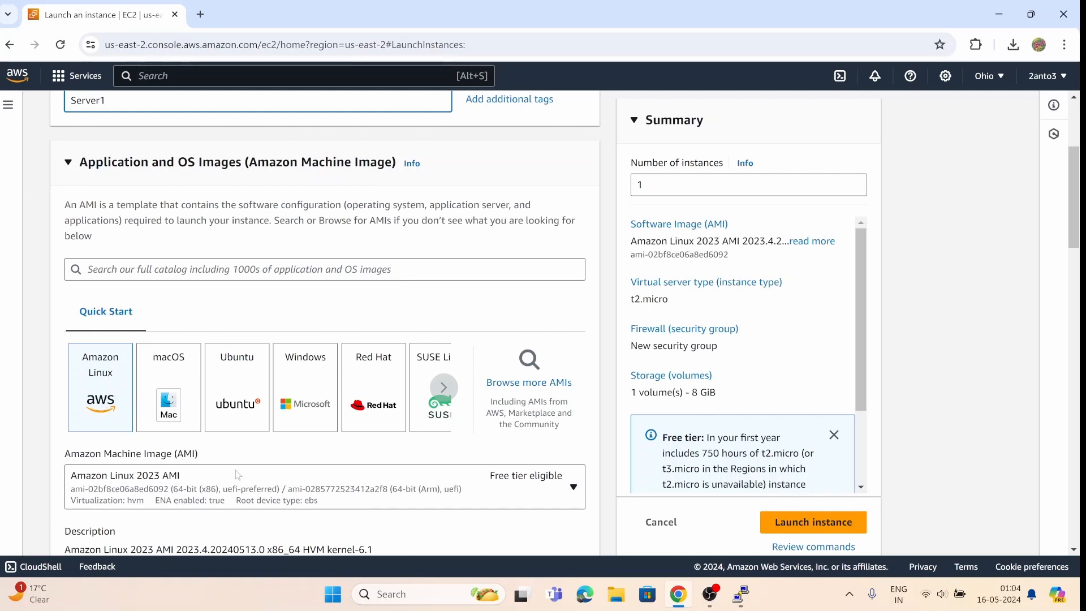
scroll(351, 463, "down", 1)
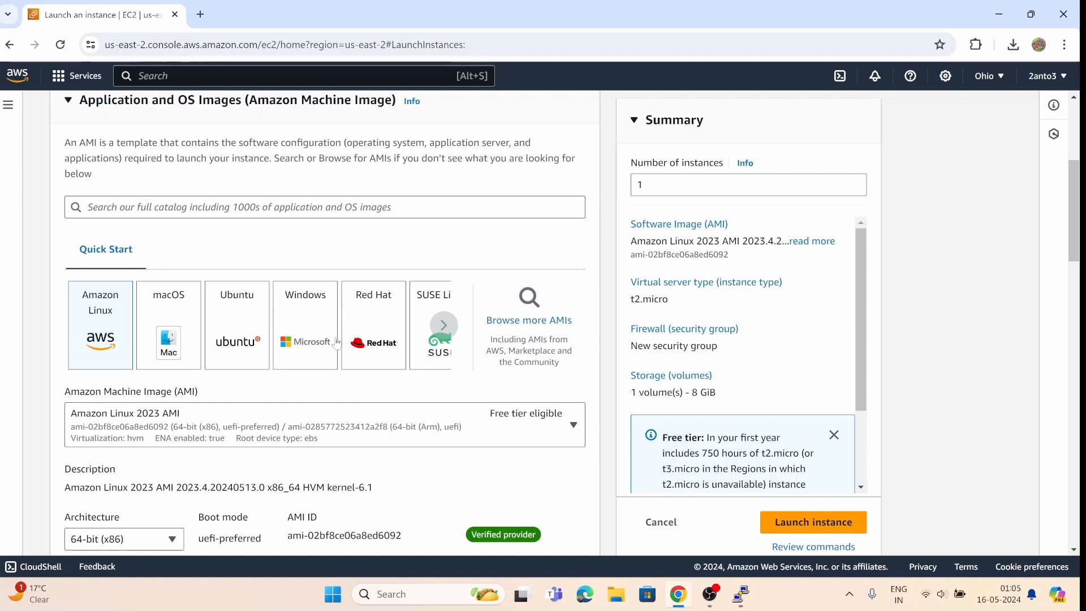
left_click(241, 311)
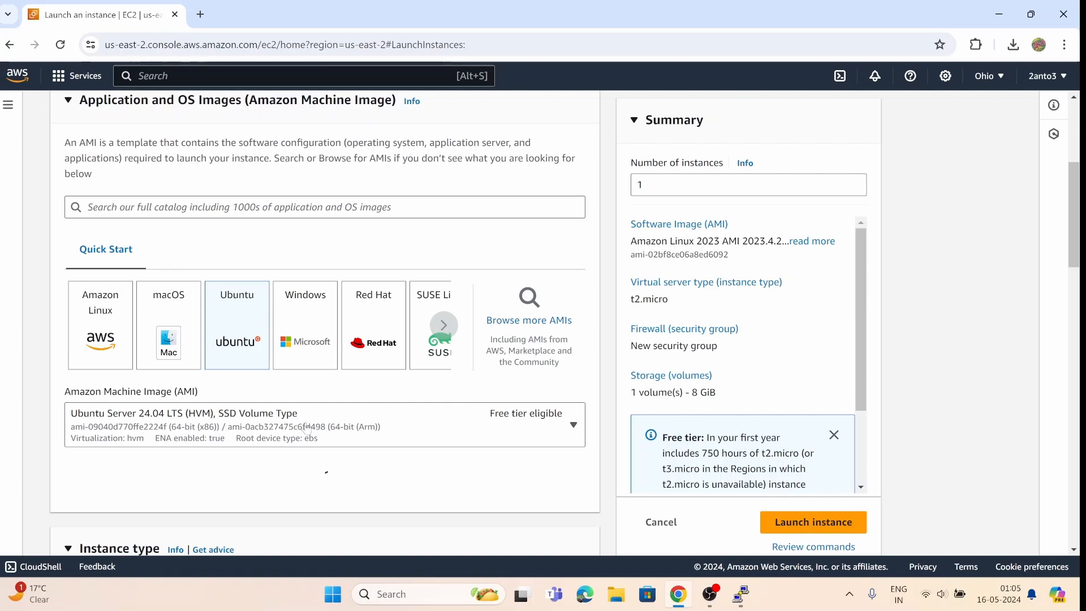
left_click(419, 436)
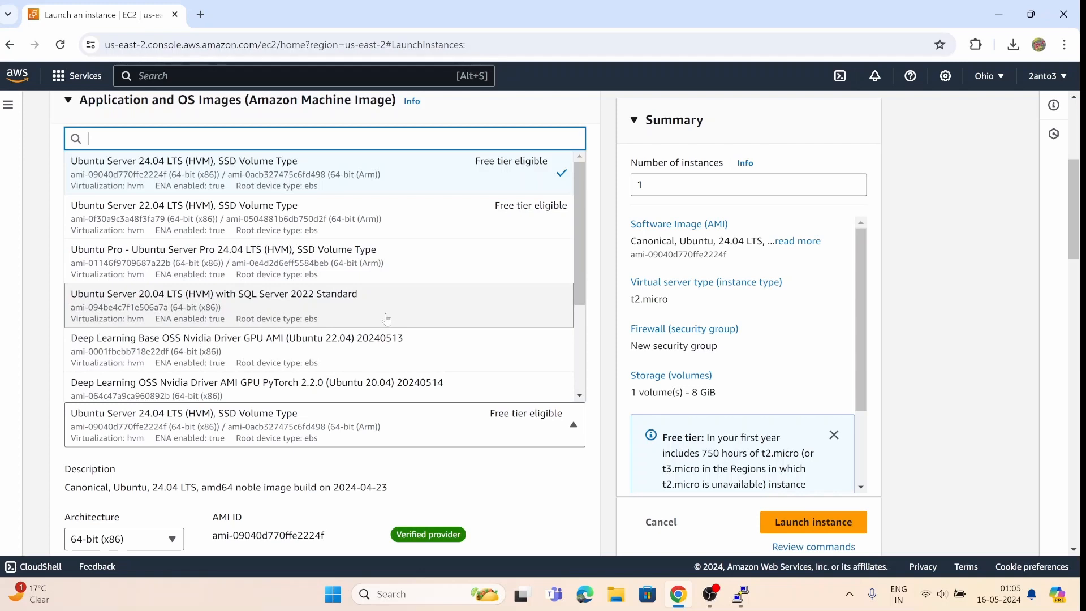
scroll(400, 298, "down", 3)
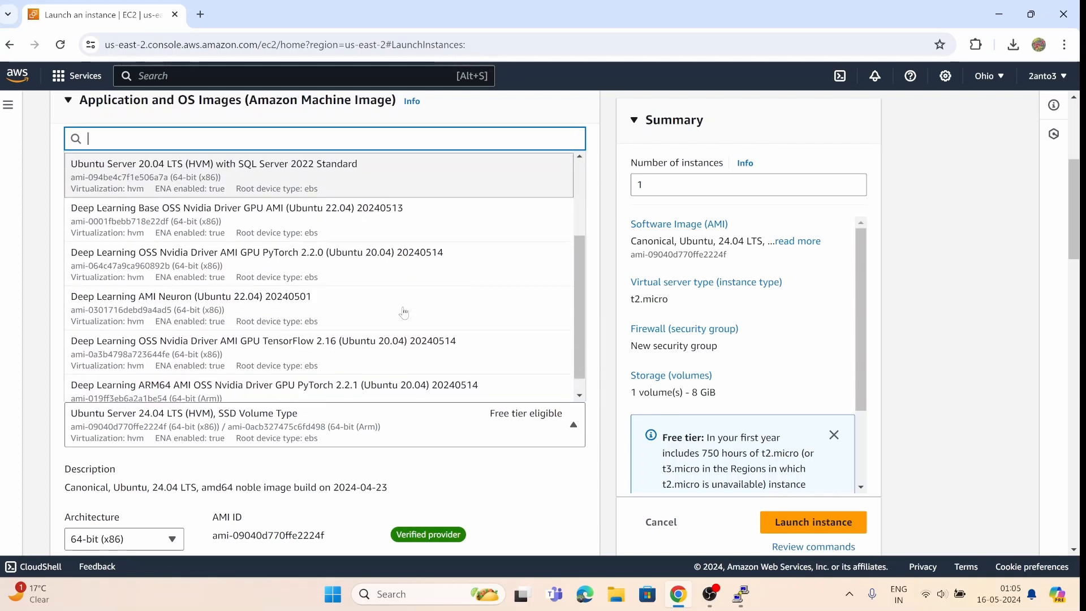
scroll(404, 313, "up", 3)
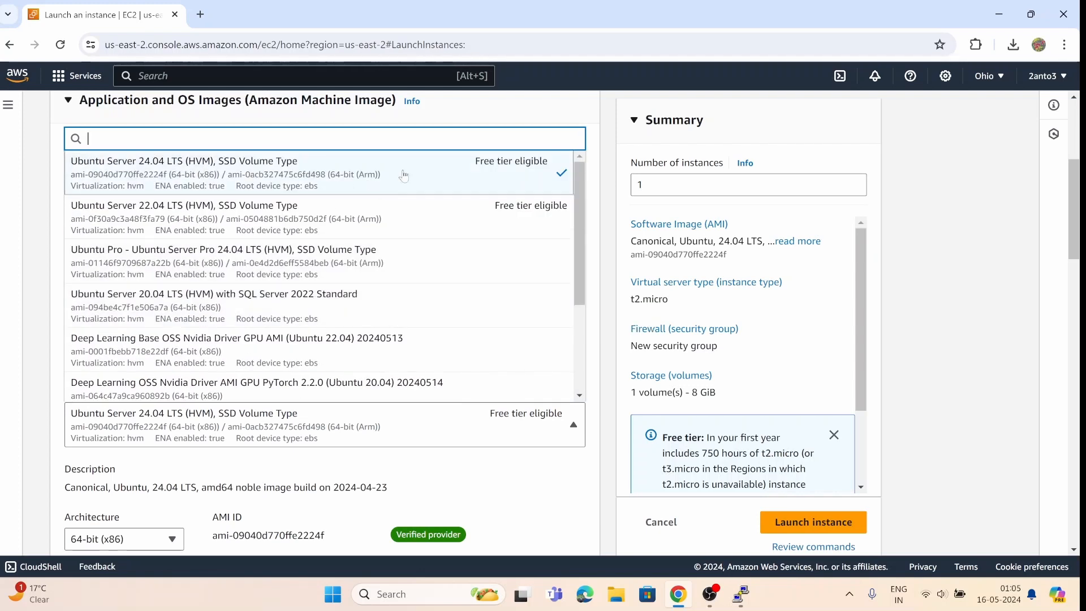
left_click(593, 150)
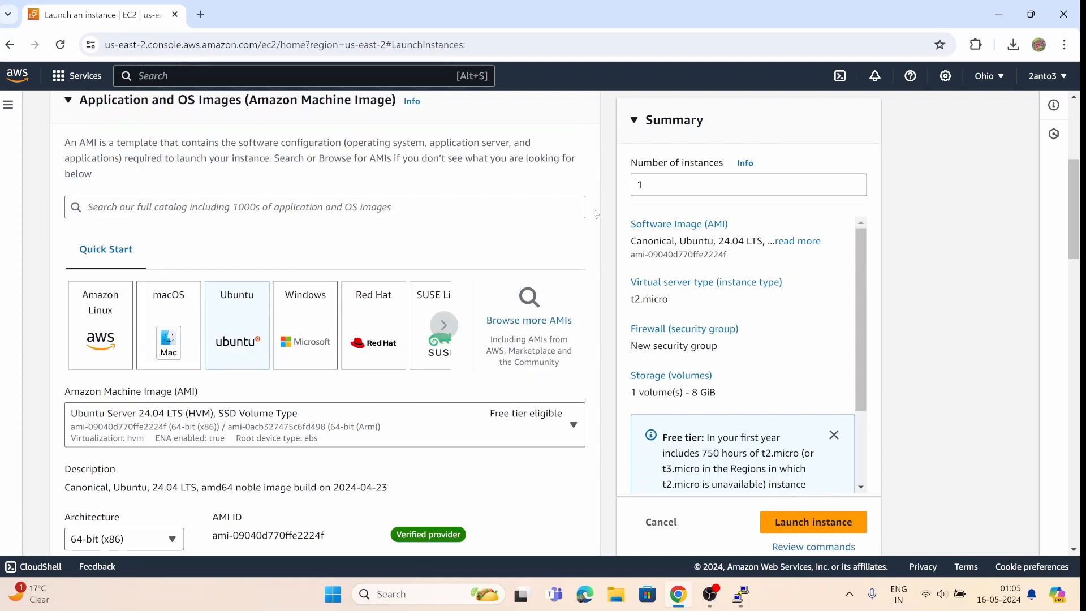
left_click(474, 412)
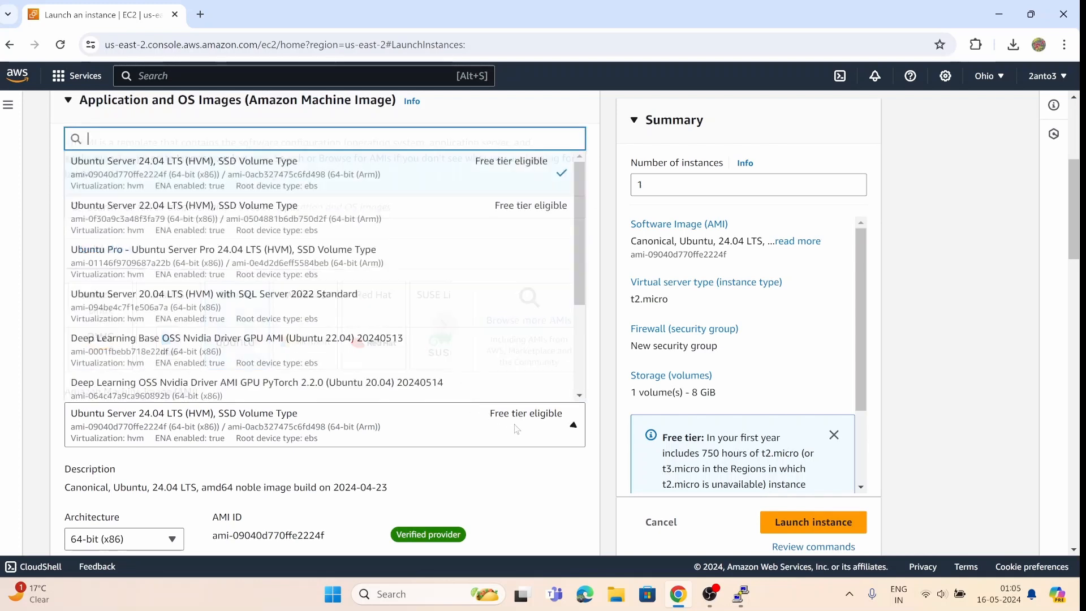
left_click(600, 208)
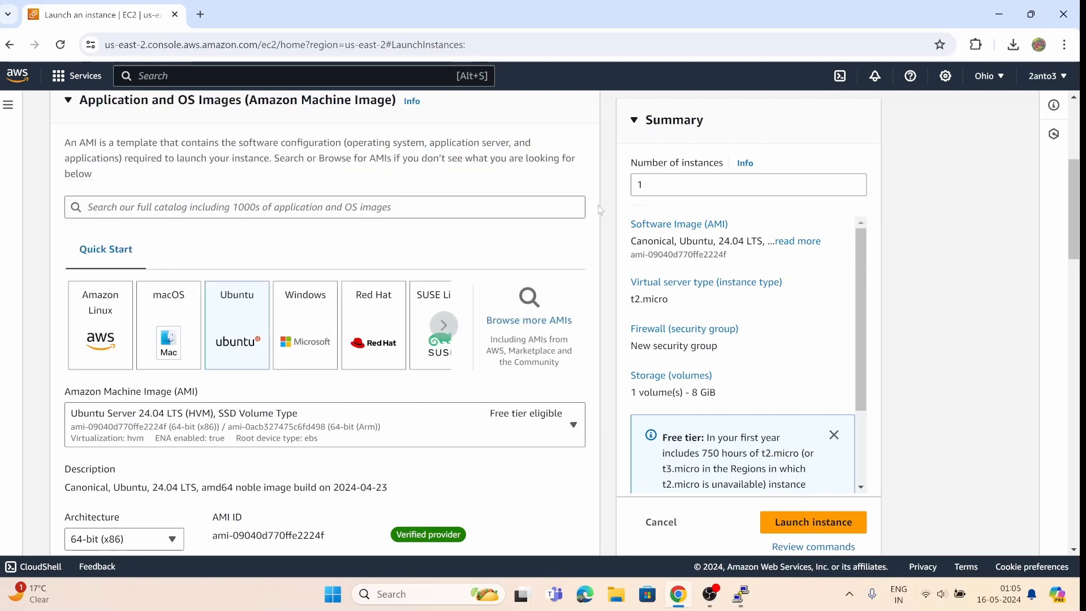
Switch the instance's operating system image to Amazon Linux and accept the resulting settings changes
left_click(95, 317)
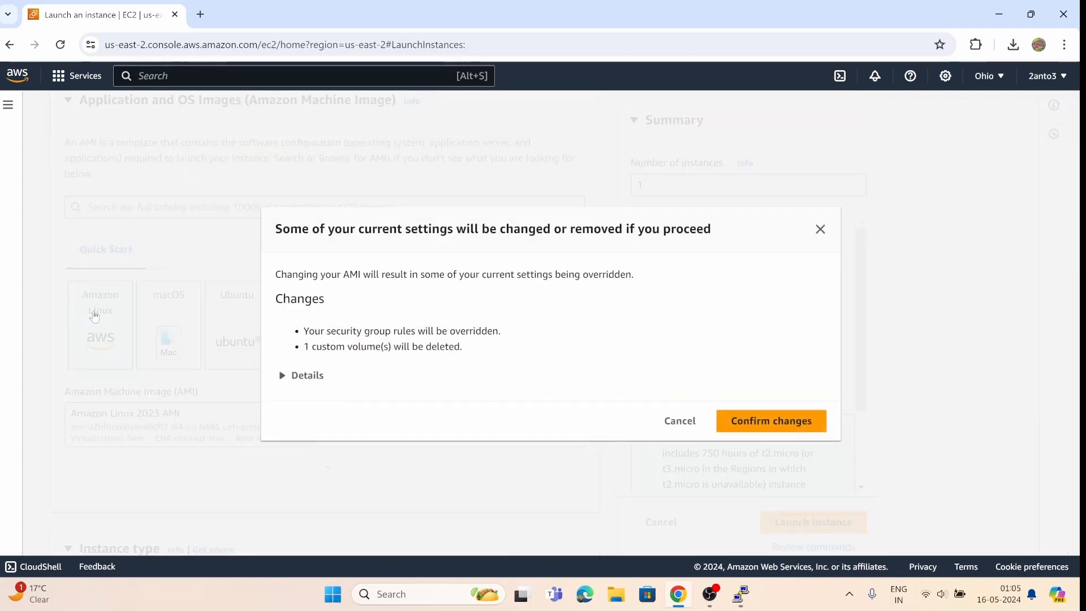
left_click(758, 422)
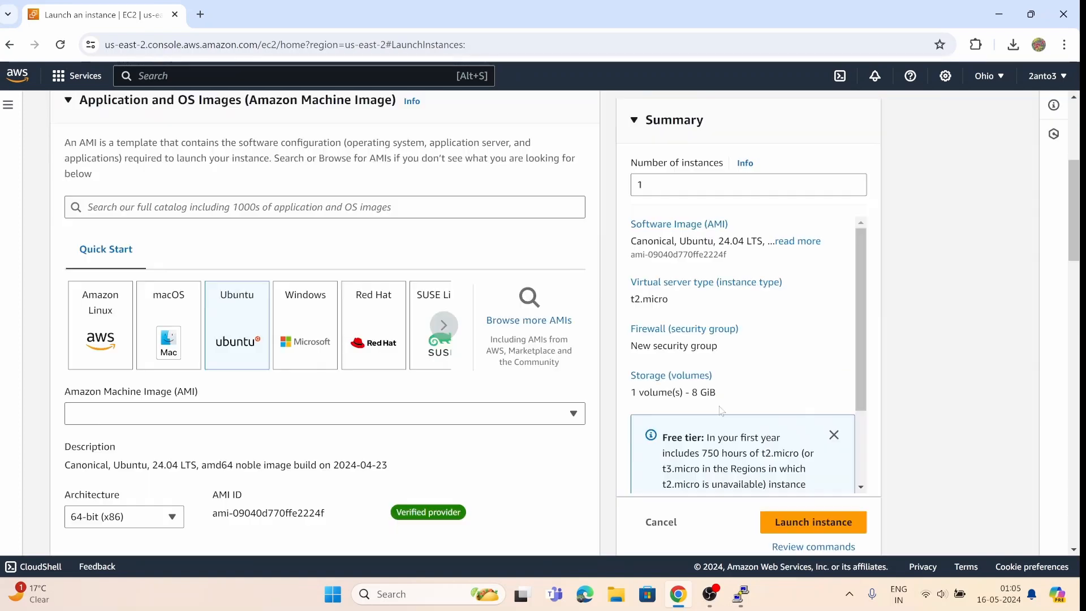
left_click(107, 322)
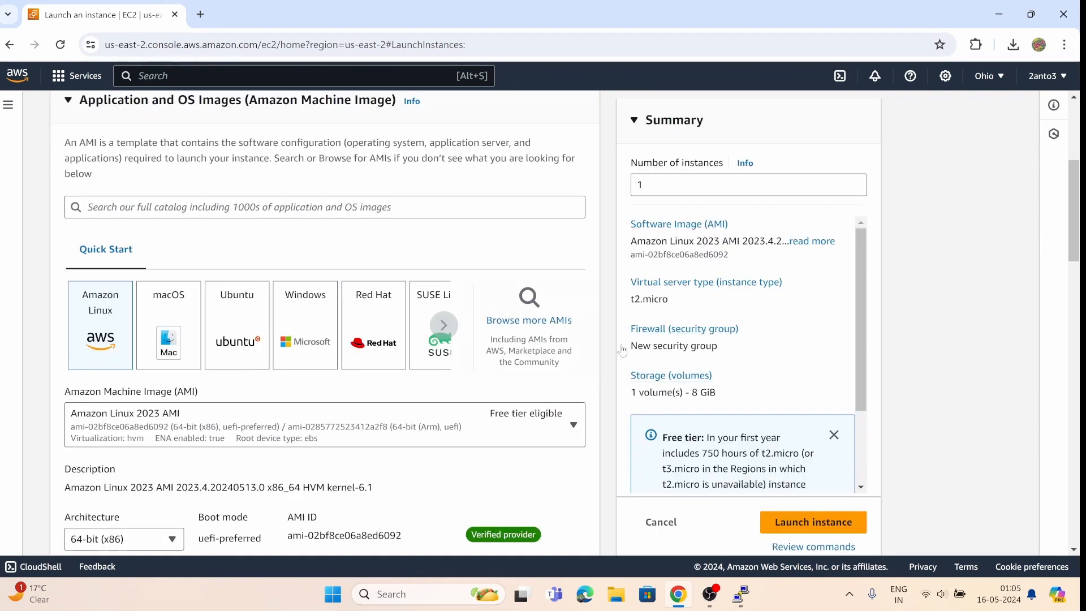
Look at the architecture options offered for the Amazon Linux 2023 AMI
scroll(389, 457, "down", 3)
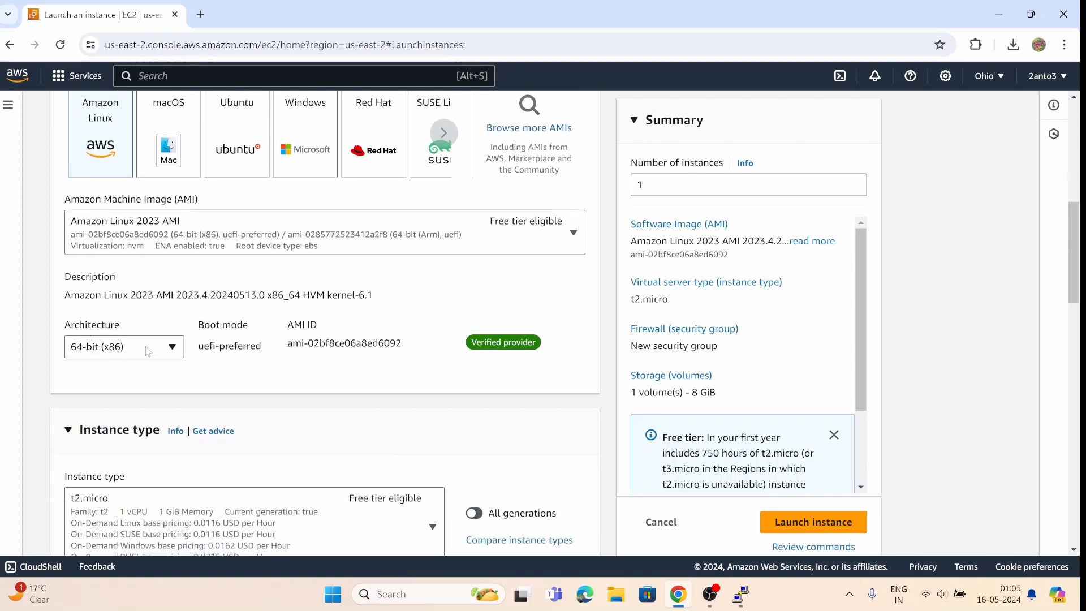
left_click(175, 350)
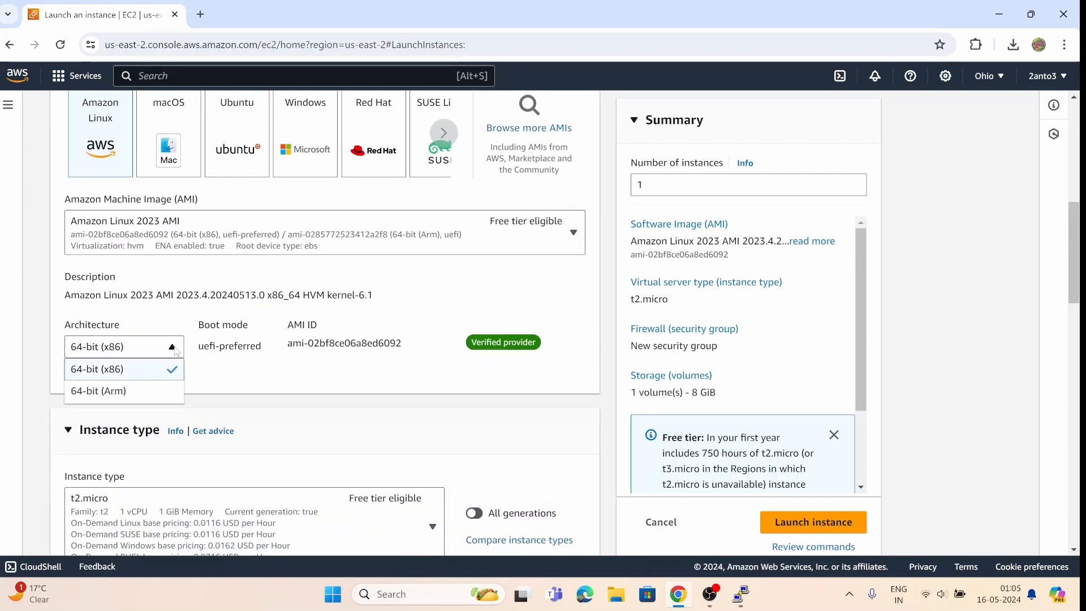
left_click(177, 351)
Examine the available instance types, comparing their vCPU, memory and hourly on-demand pricing
scroll(275, 374, "down", 3)
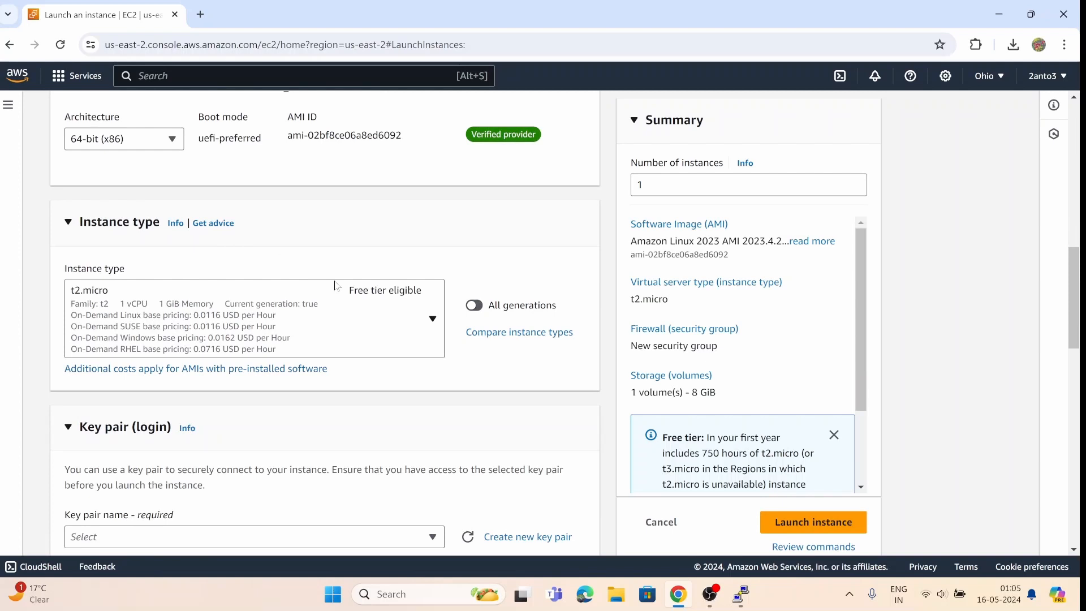
left_click(402, 315)
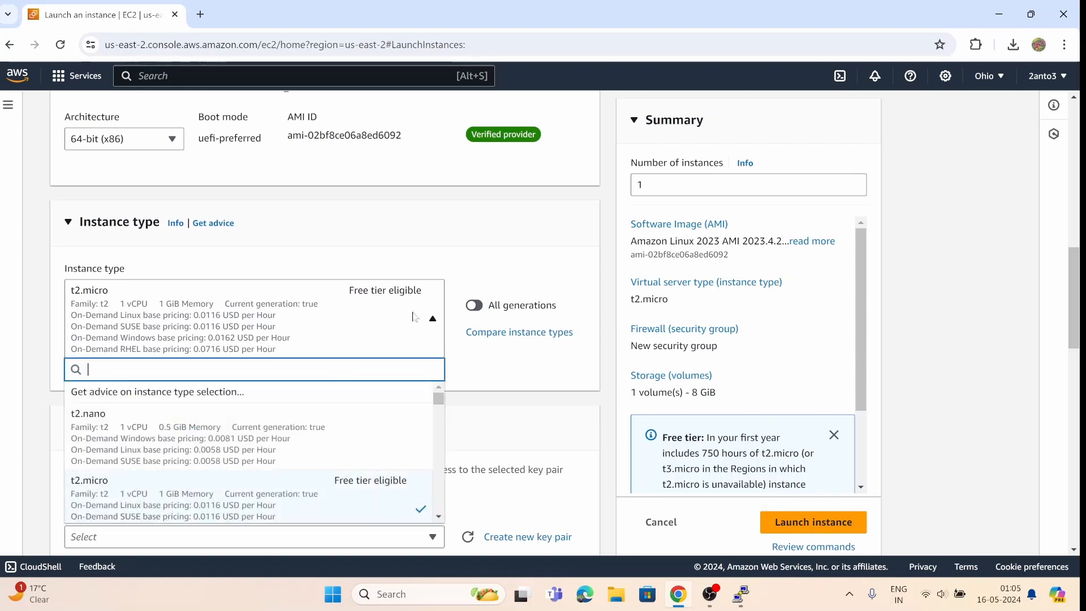
scroll(323, 466, "down", 8)
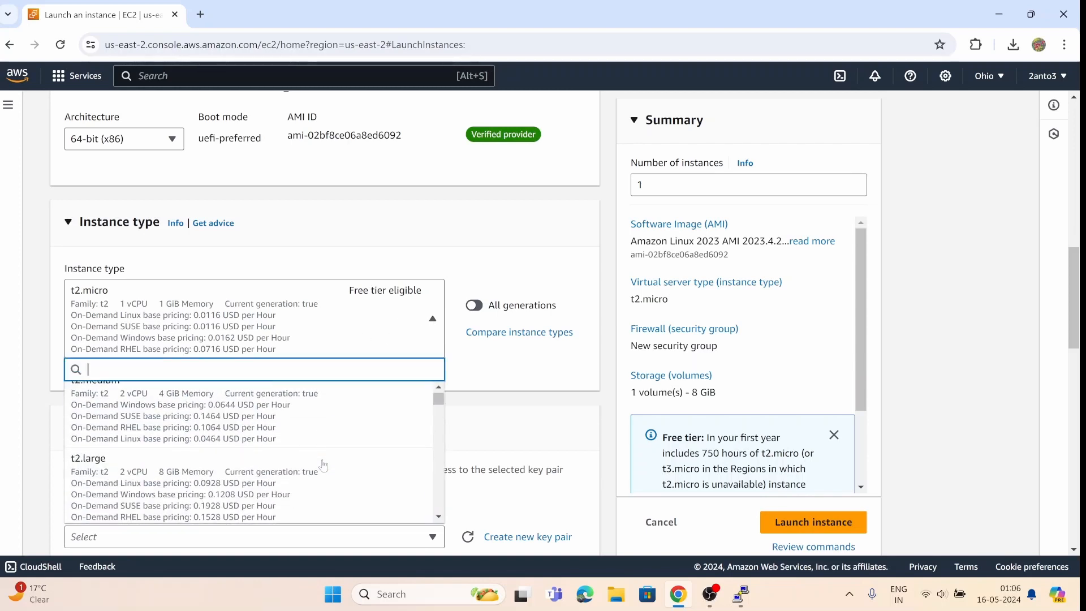
scroll(324, 465, "down", 10)
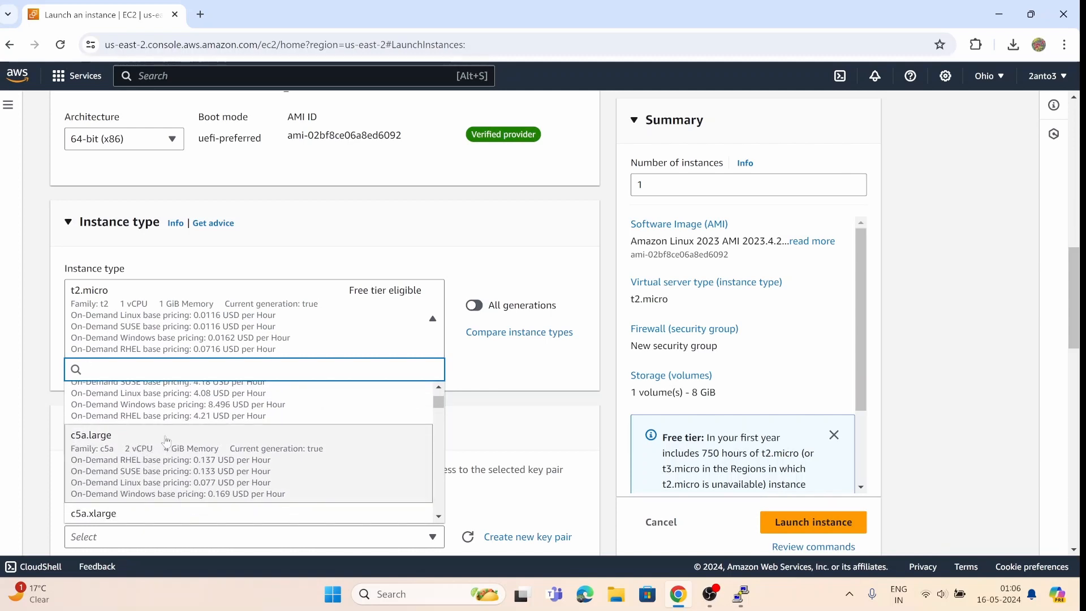
scroll(283, 447, "down", 7)
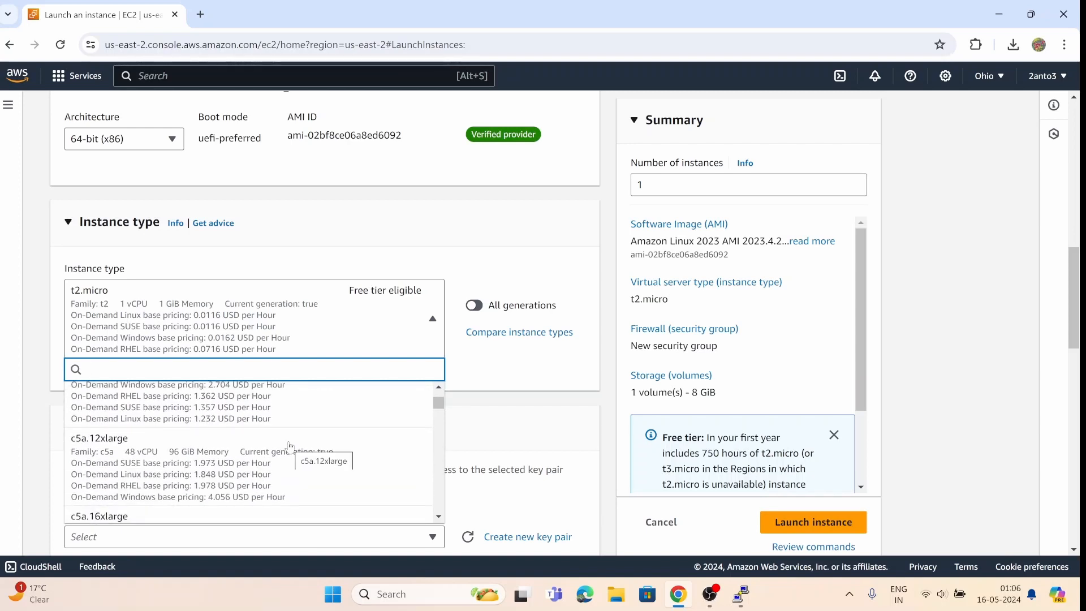
scroll(290, 447, "down", 4)
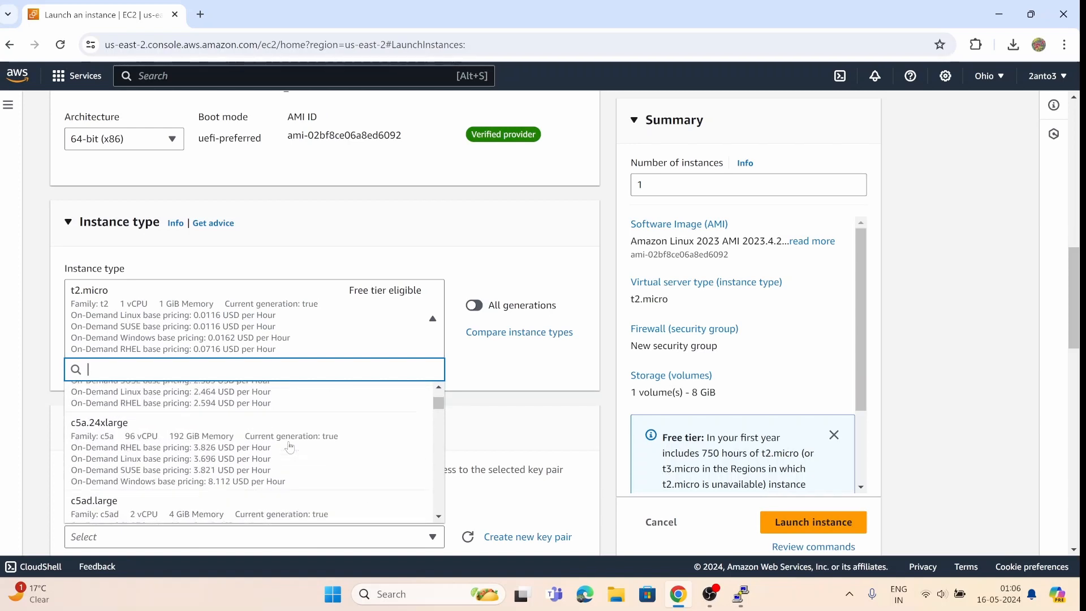
scroll(290, 447, "down", 5)
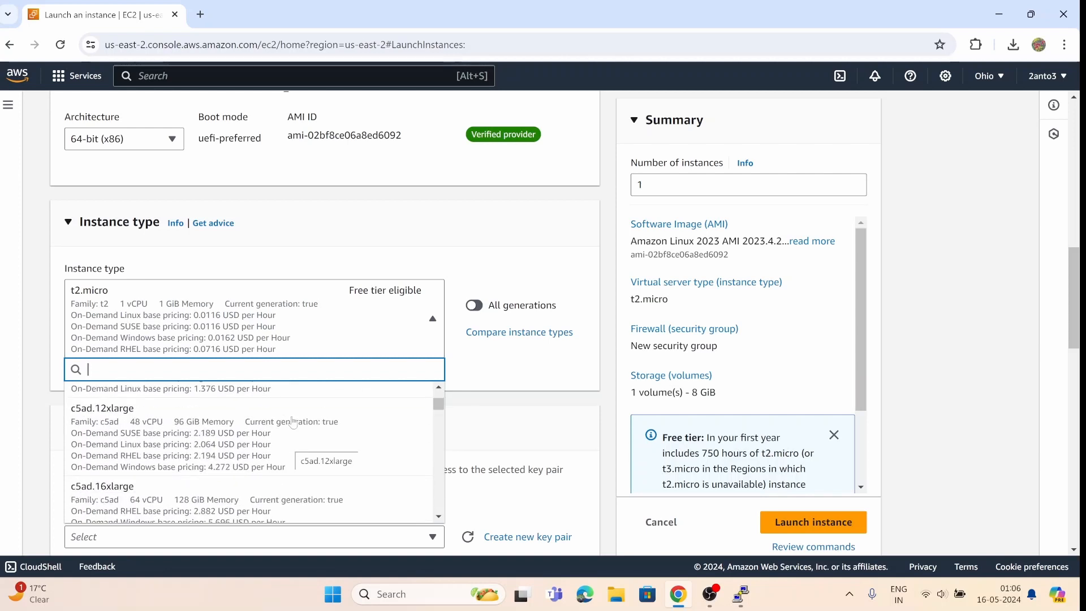
left_click(472, 377)
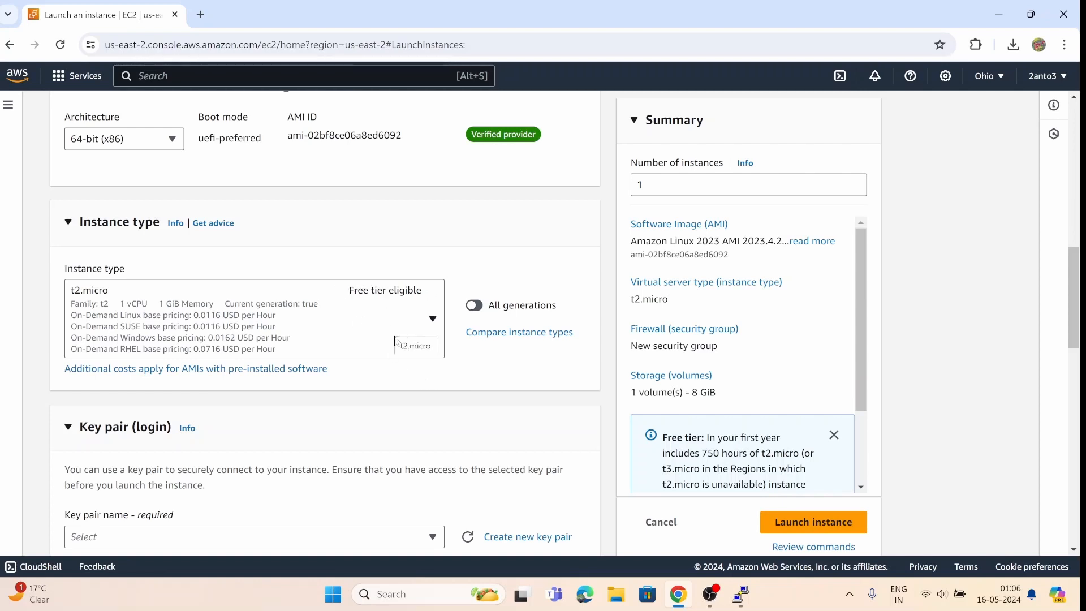
Look at the existing key pair options offered for the instance login
scroll(437, 385, "down", 1)
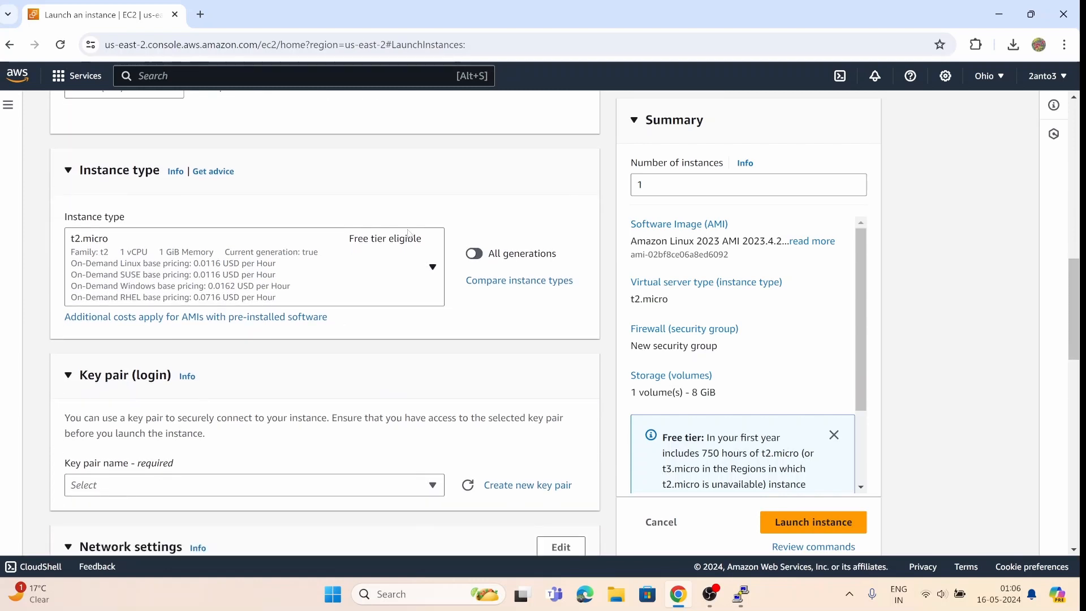
scroll(437, 345, "down", 1)
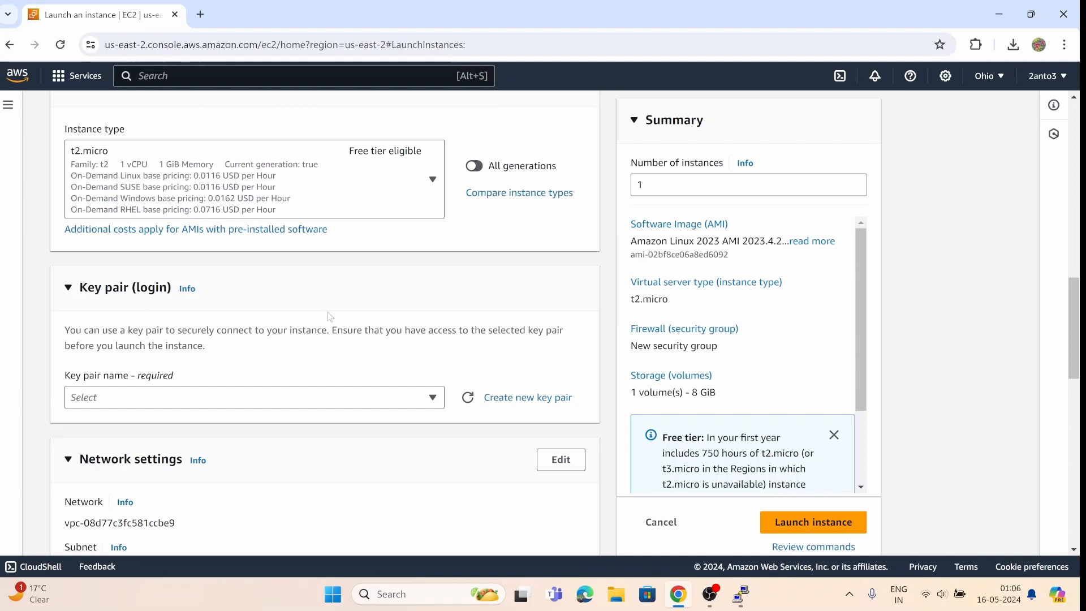
left_click(425, 400)
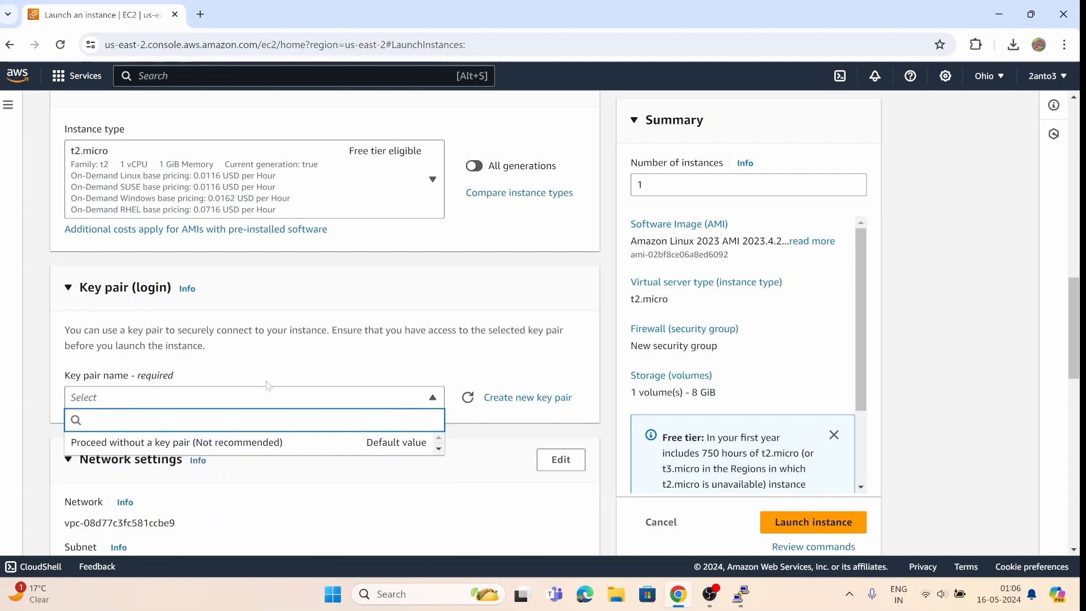
left_click(395, 375)
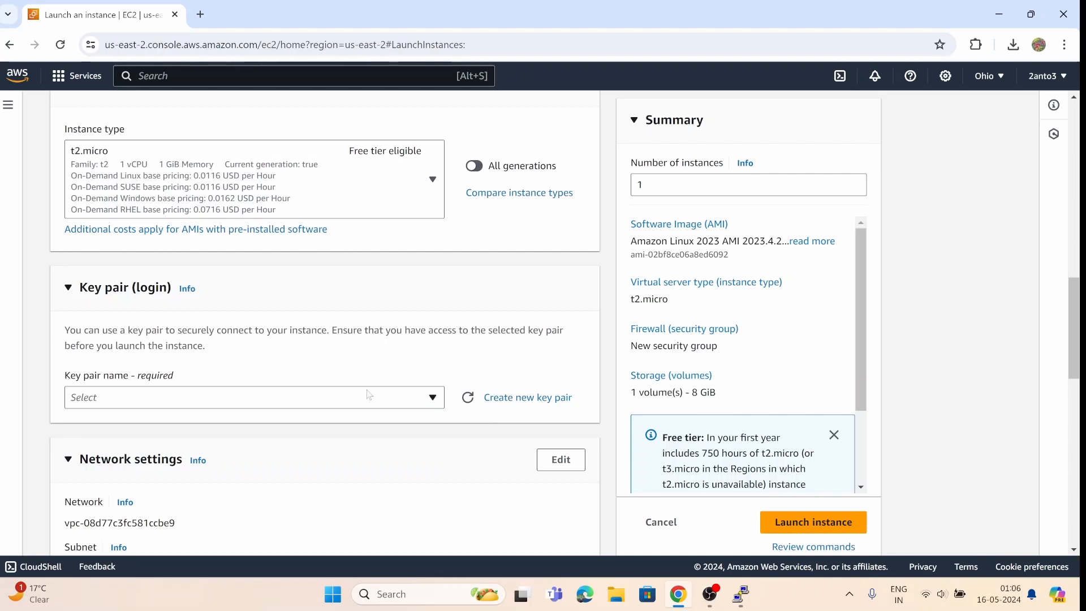
Create a key pair named aws_ohio_key with the .ppk private key format and keep it selected for the instance login
left_click(514, 399)
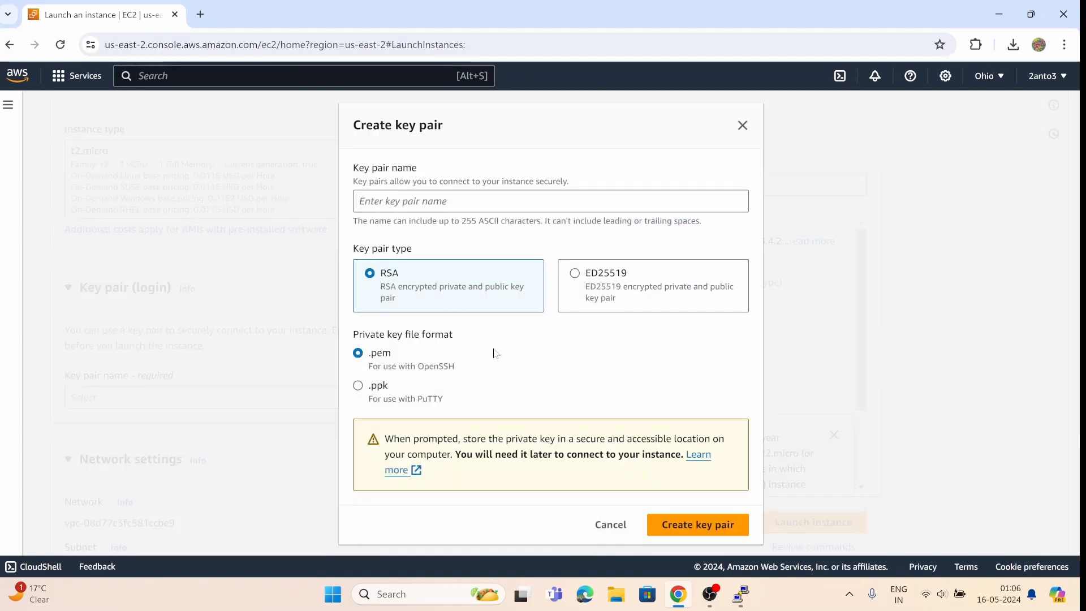
left_click(551, 202)
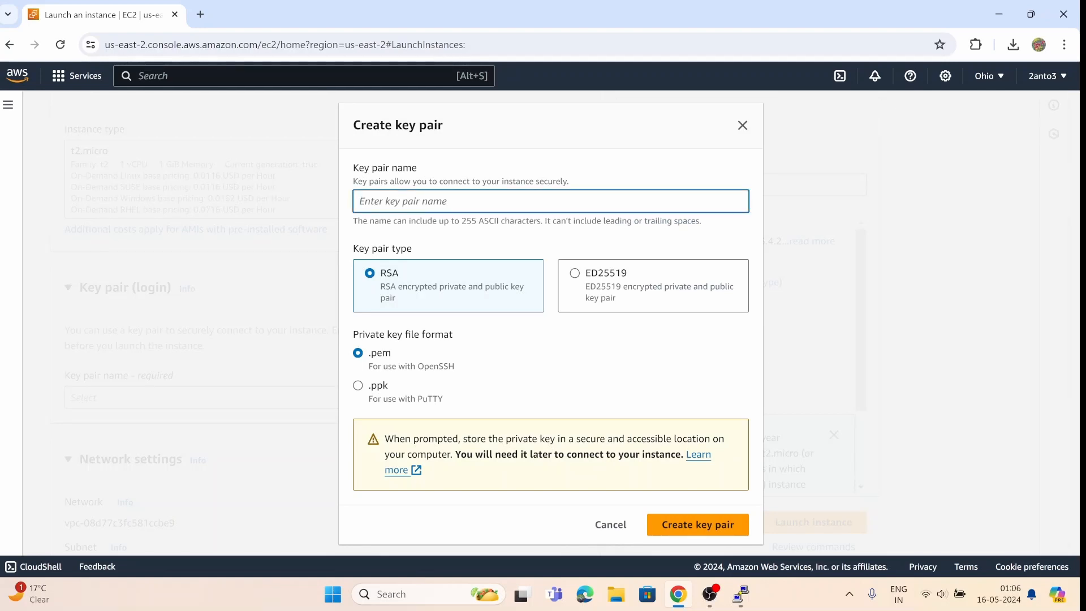
type("aws/us")
key("BackSpace")
key("BackSpace")
key("BackSpace")
type("ohio_key")
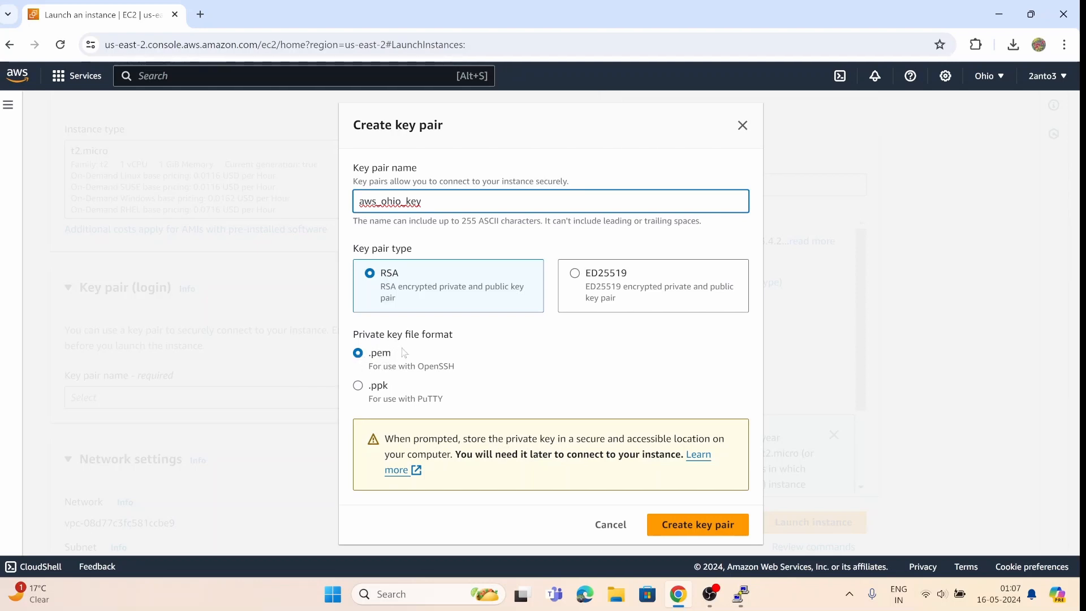
left_click(359, 387)
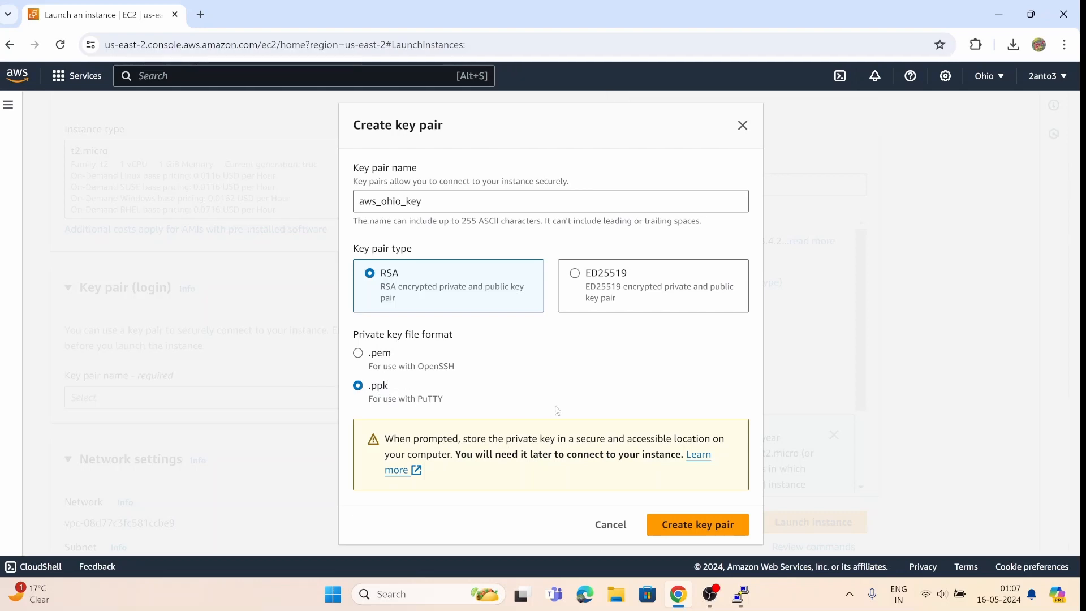
left_click(682, 530)
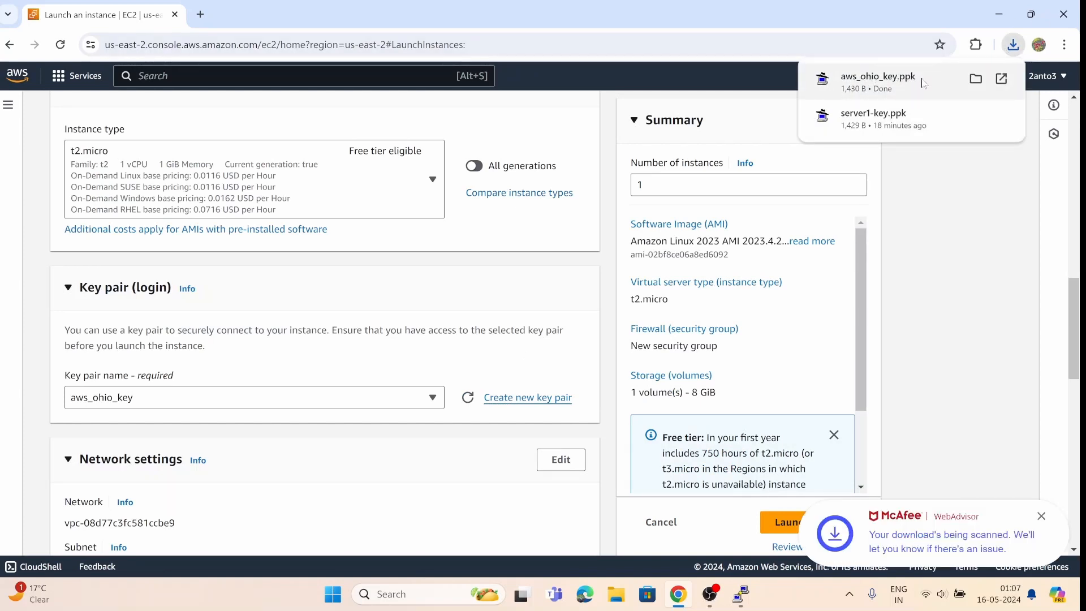
left_click(321, 398)
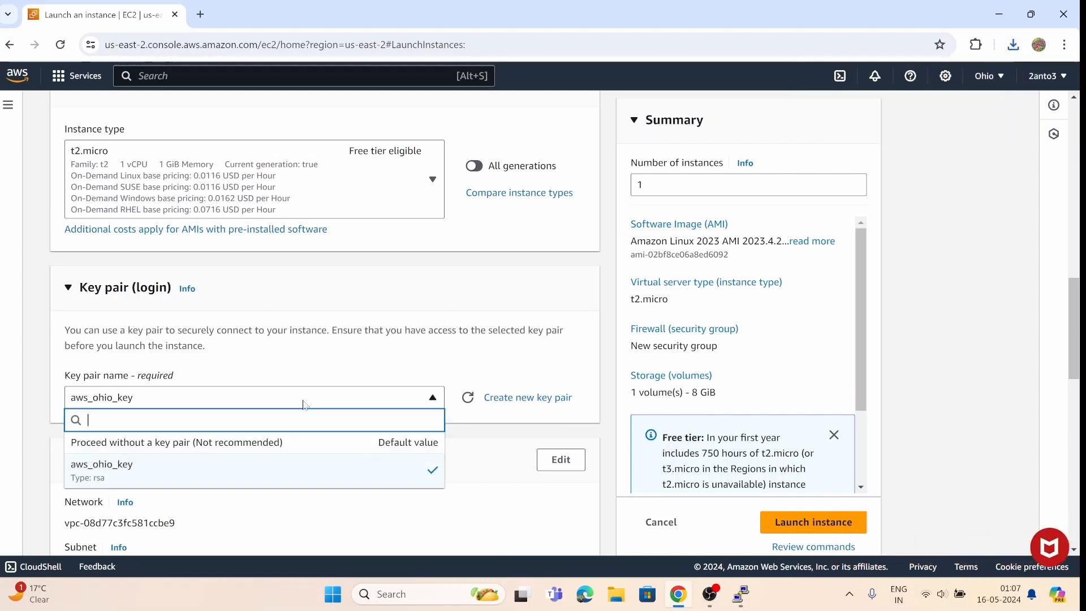
left_click(260, 469)
Open the network settings for editing and look at the available VPC and subnet choices
scroll(347, 383, "down", 4)
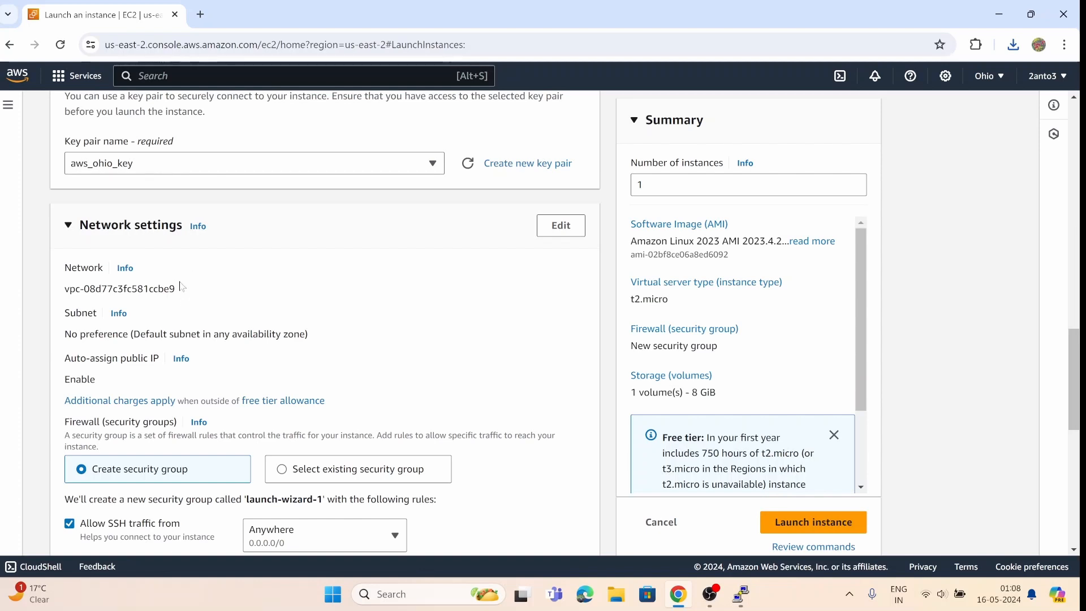
left_click(562, 226)
left_click(441, 303)
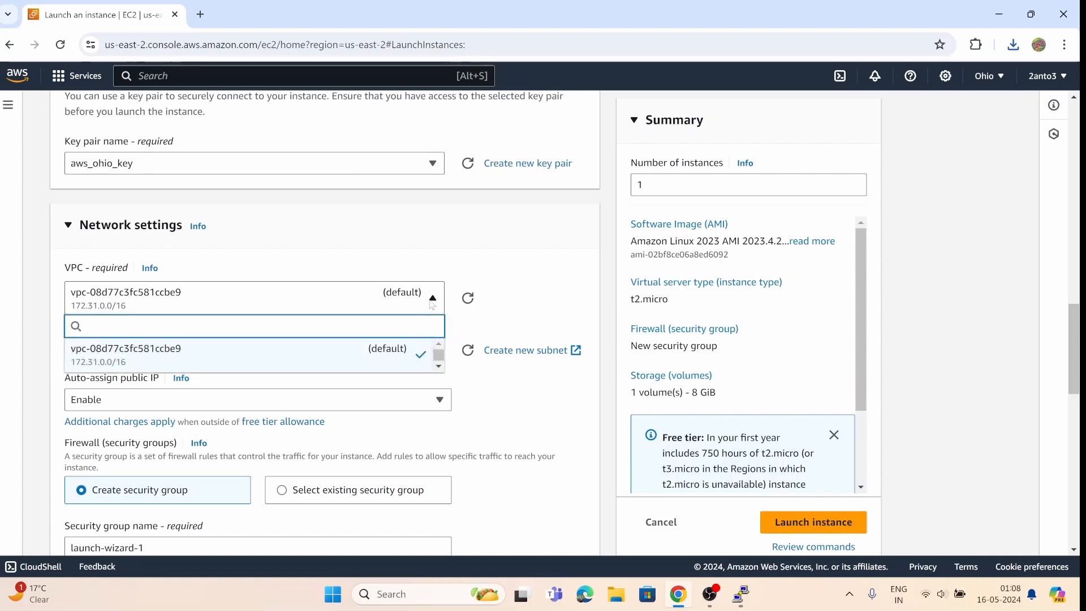
left_click(433, 305)
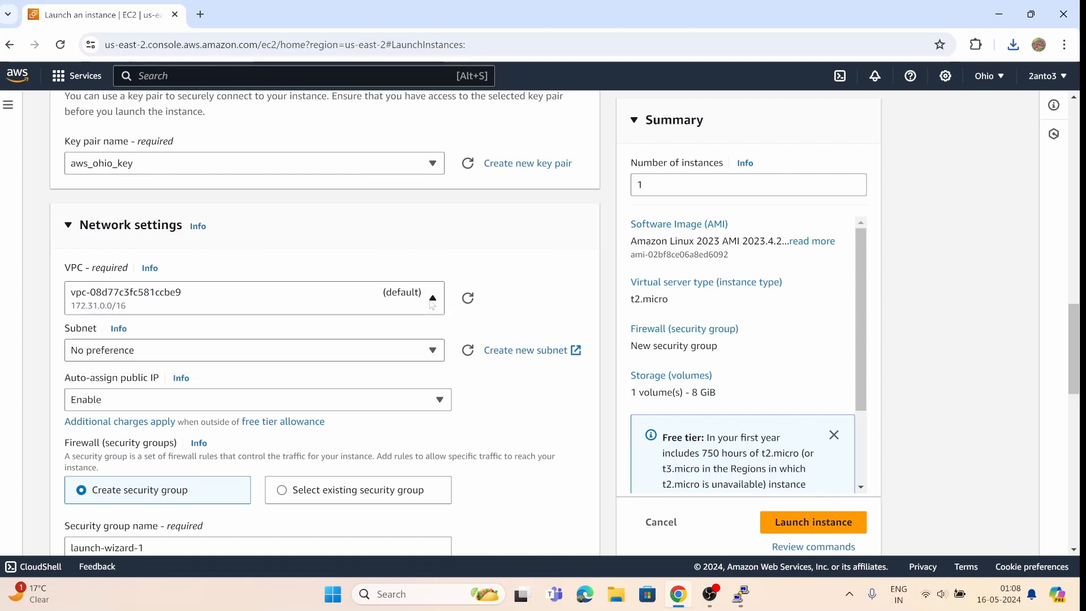
left_click(431, 350)
left_click(432, 354)
Look at the options for auto-assigning a public IP to the instance
left_click(208, 404)
left_click(538, 392)
scroll(486, 421, "down", 1)
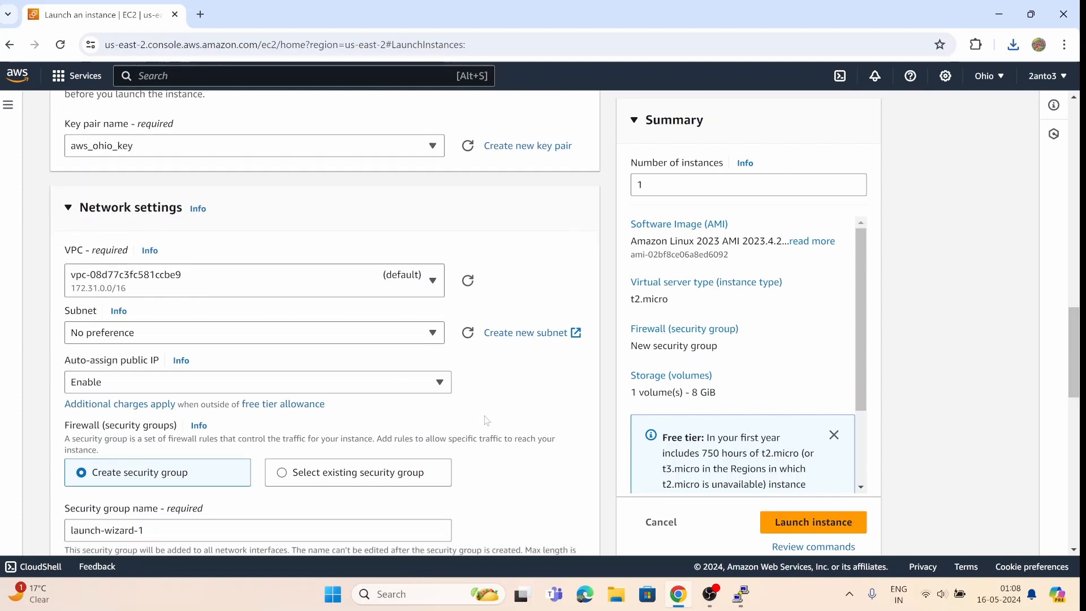
scroll(487, 420, "down", 2)
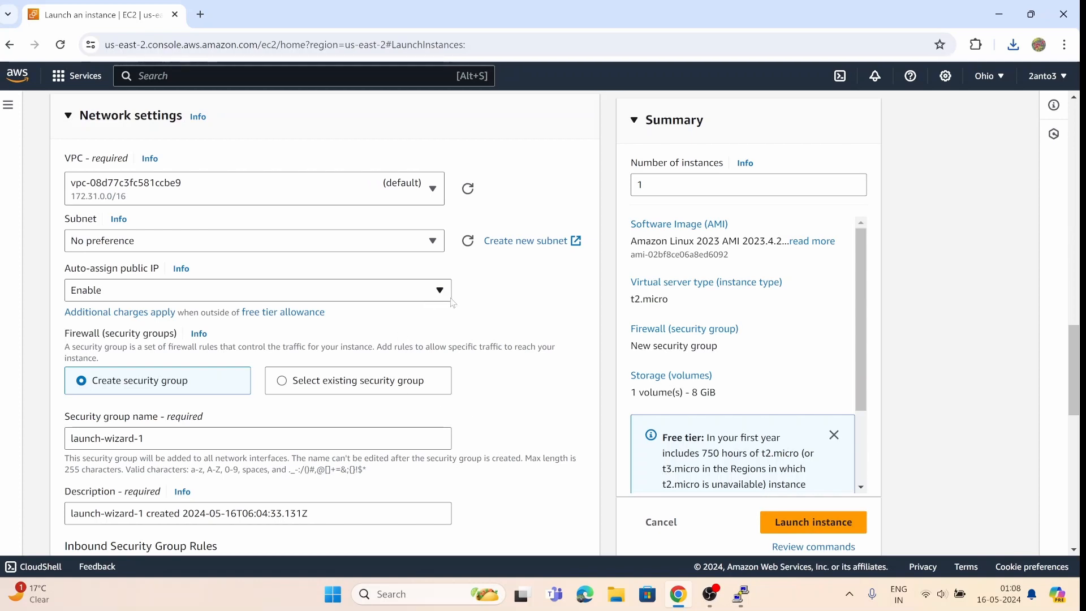
left_click(398, 296)
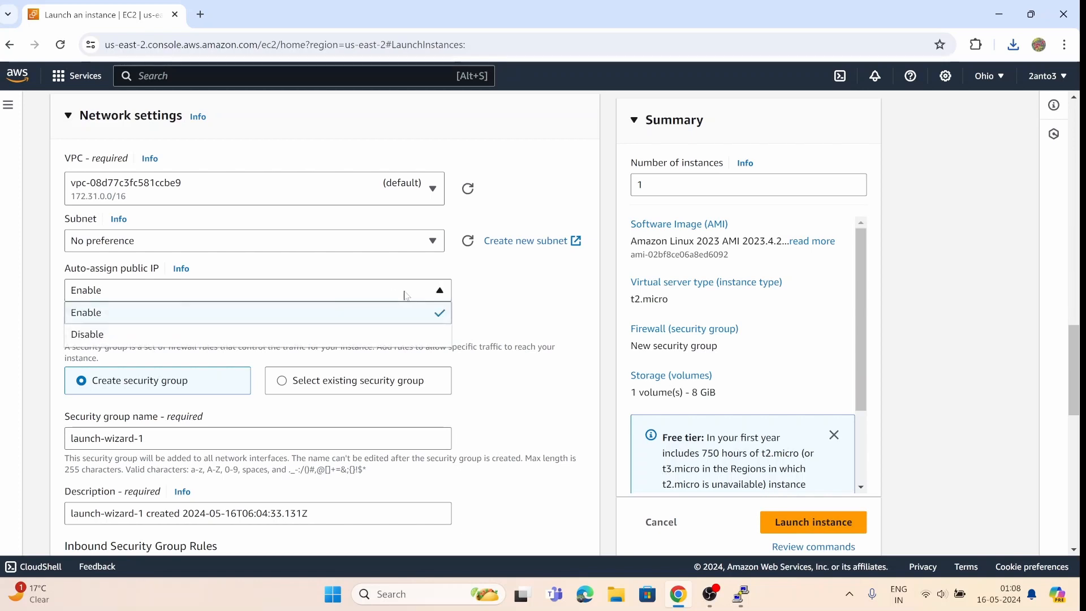
left_click(498, 294)
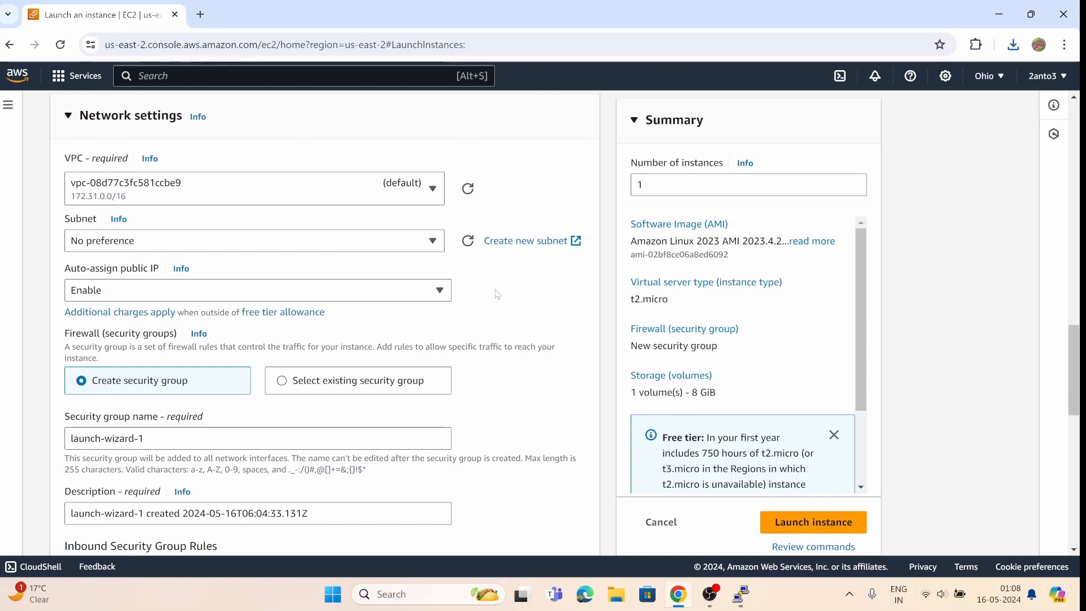
Try assigning the existing default security group, remove it again and return to creating a new security group
scroll(182, 301, "down", 1)
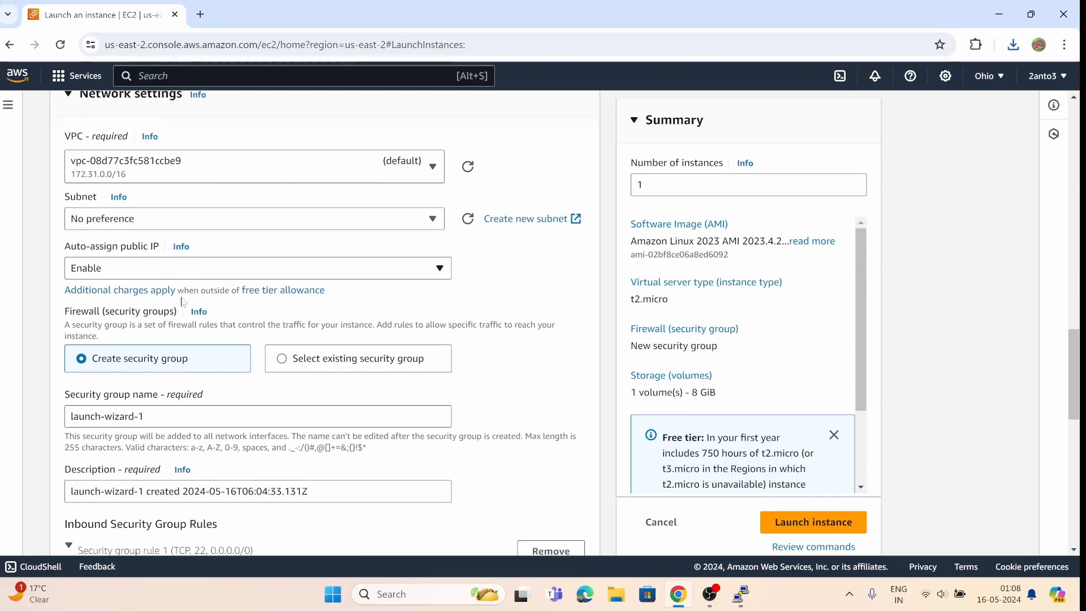
scroll(182, 301, "down", 1)
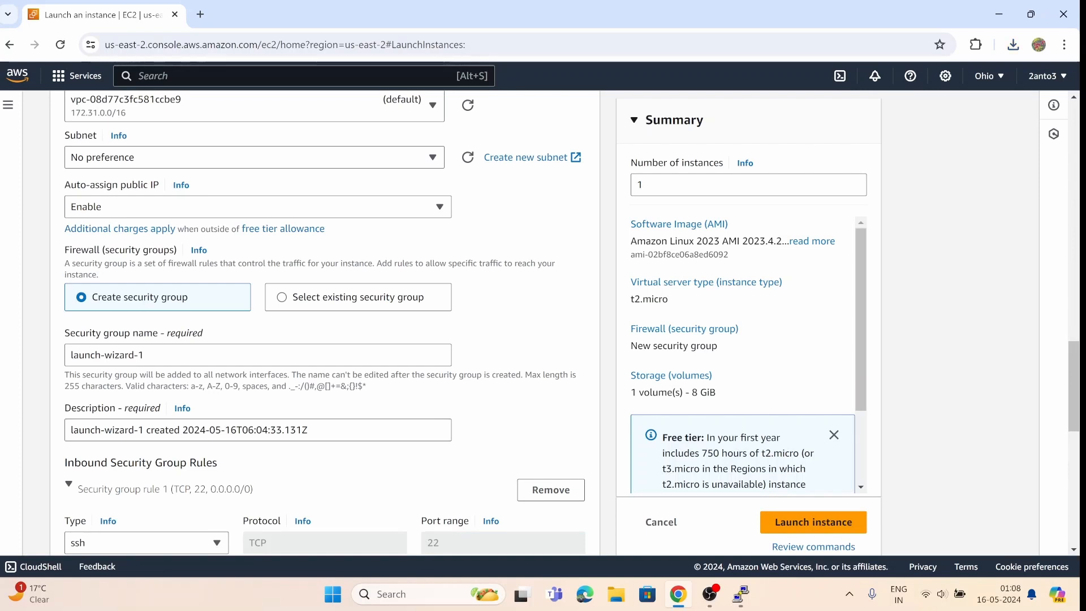
left_click(284, 303)
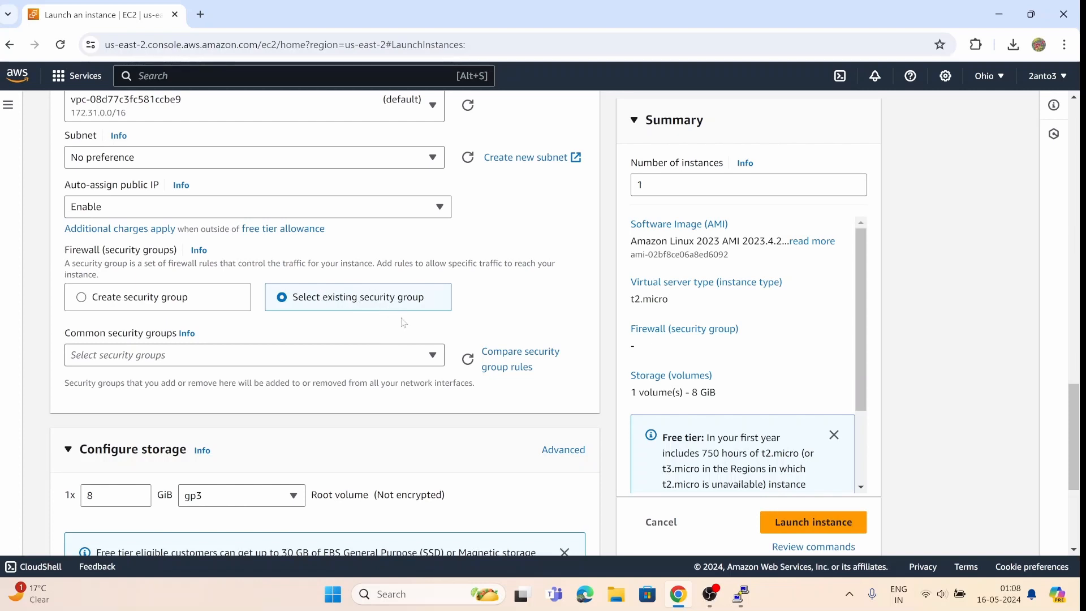
left_click(387, 354)
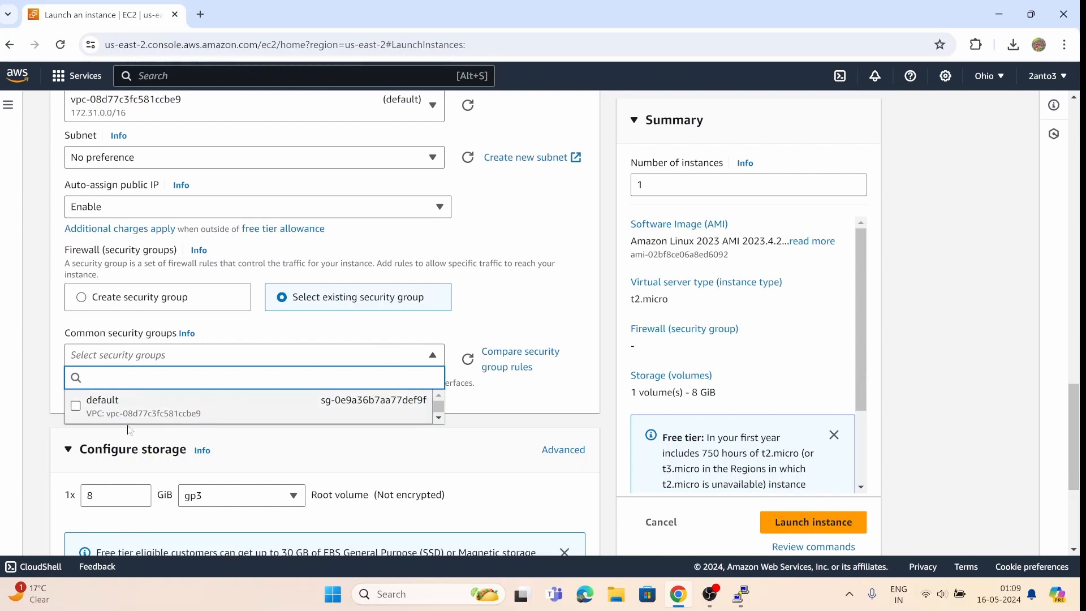
left_click(184, 403)
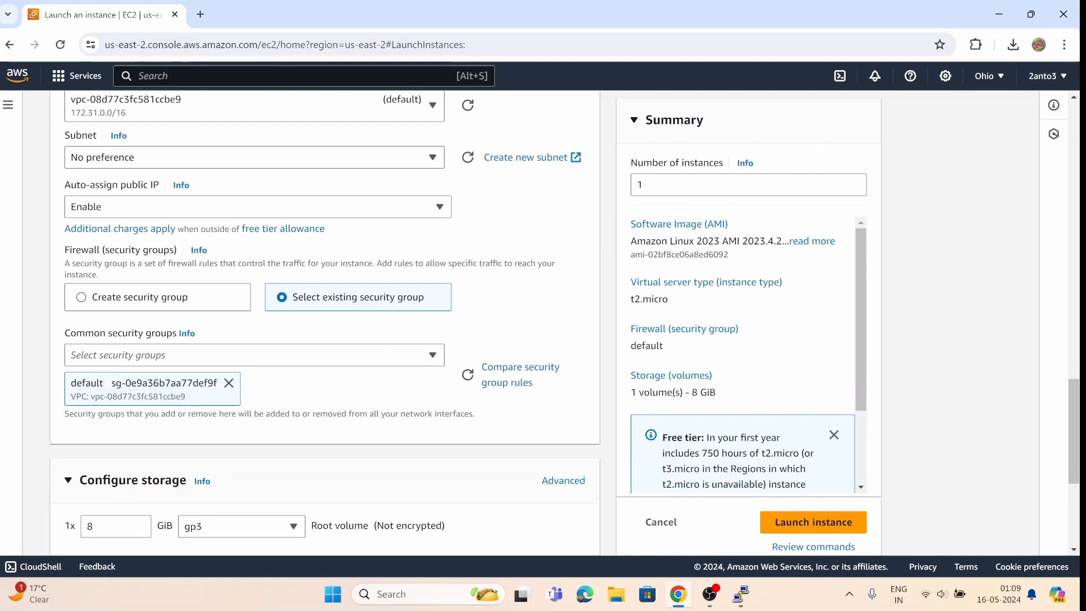
left_click(229, 389)
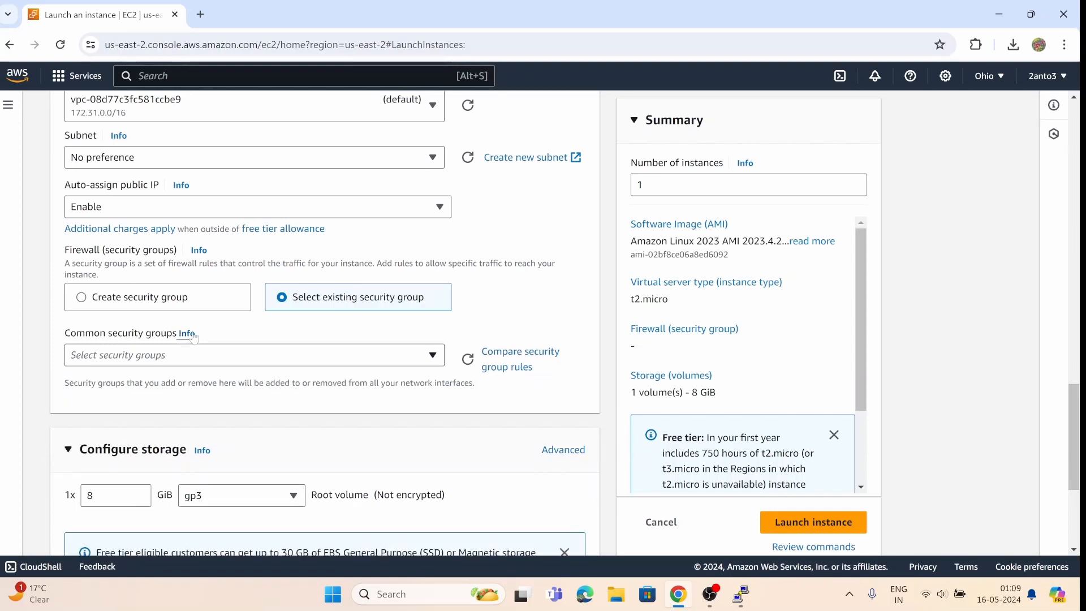
left_click(85, 300)
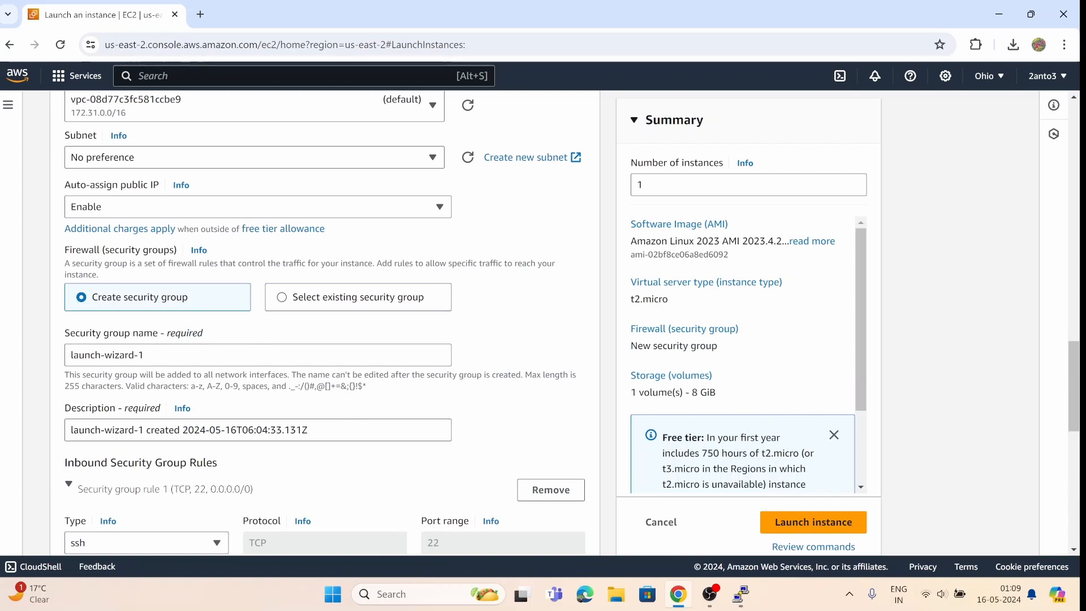
Review the new security group's name, description and inbound SSH rule
left_click_drag(148, 355, 54, 355)
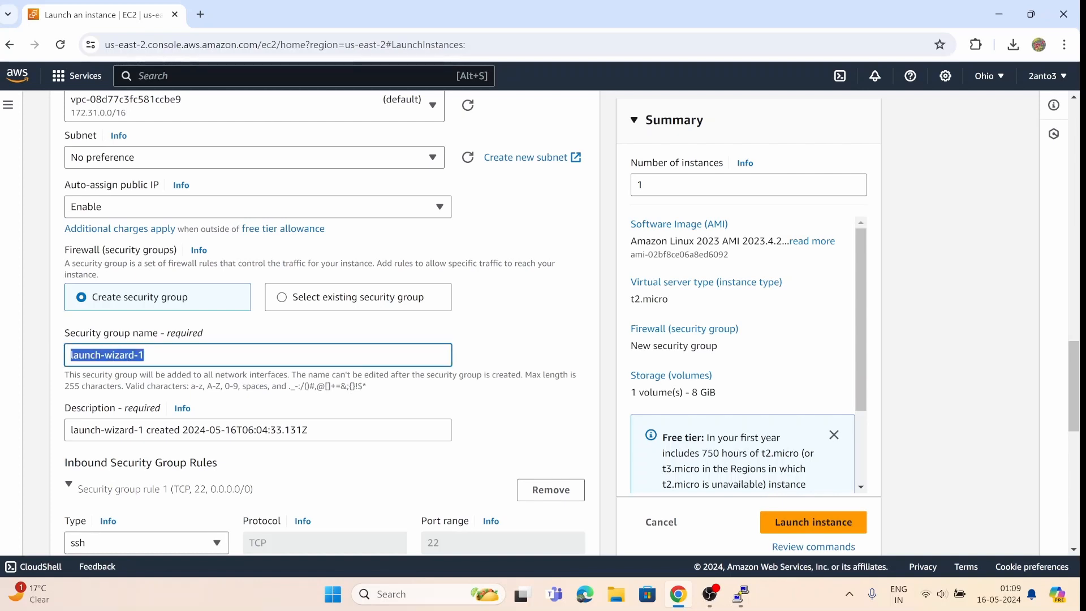
scroll(325, 323, "down", 2)
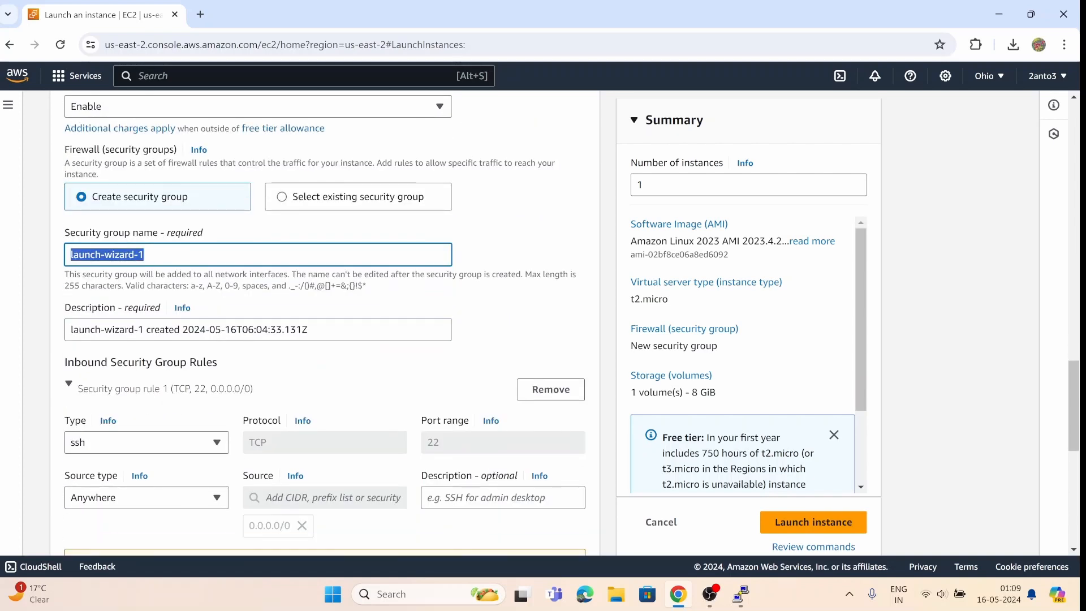
scroll(275, 337, "down", 1)
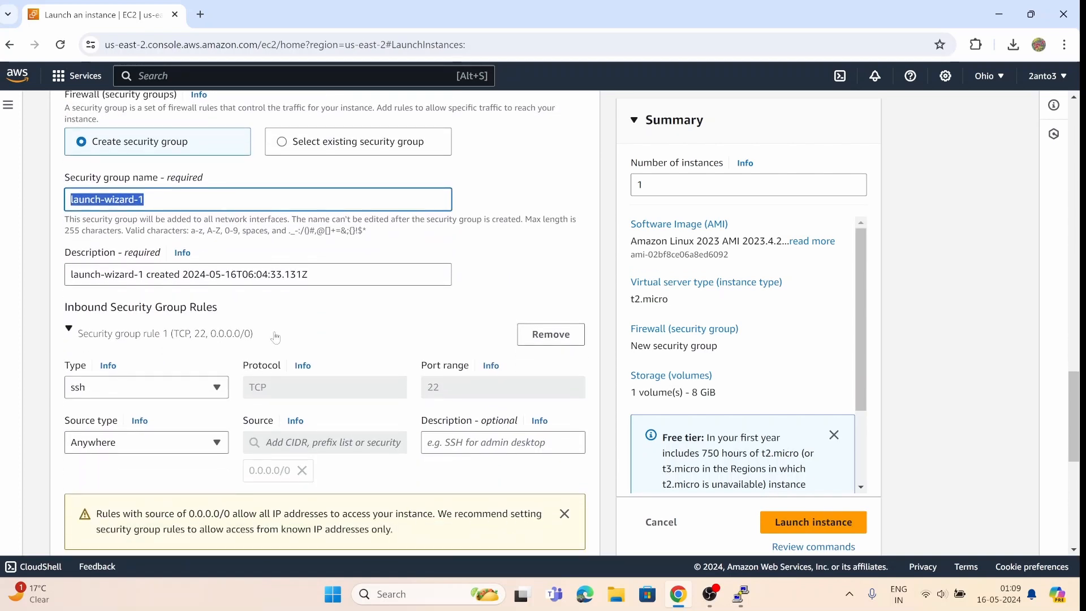
scroll(276, 338, "down", 2)
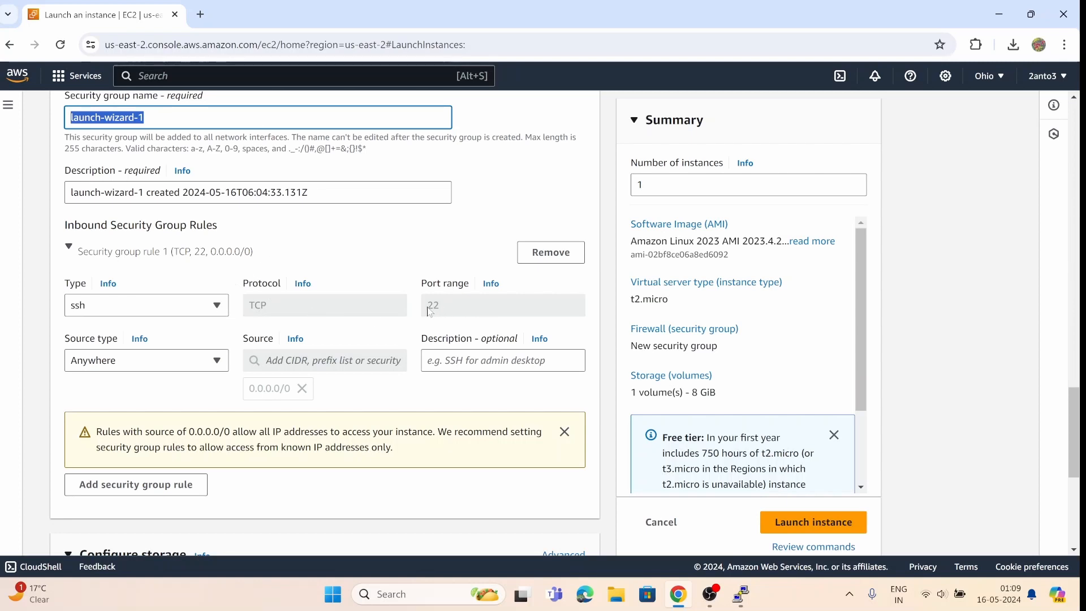
Try adding a second inbound rule to the security group and remove it again
left_click(136, 484)
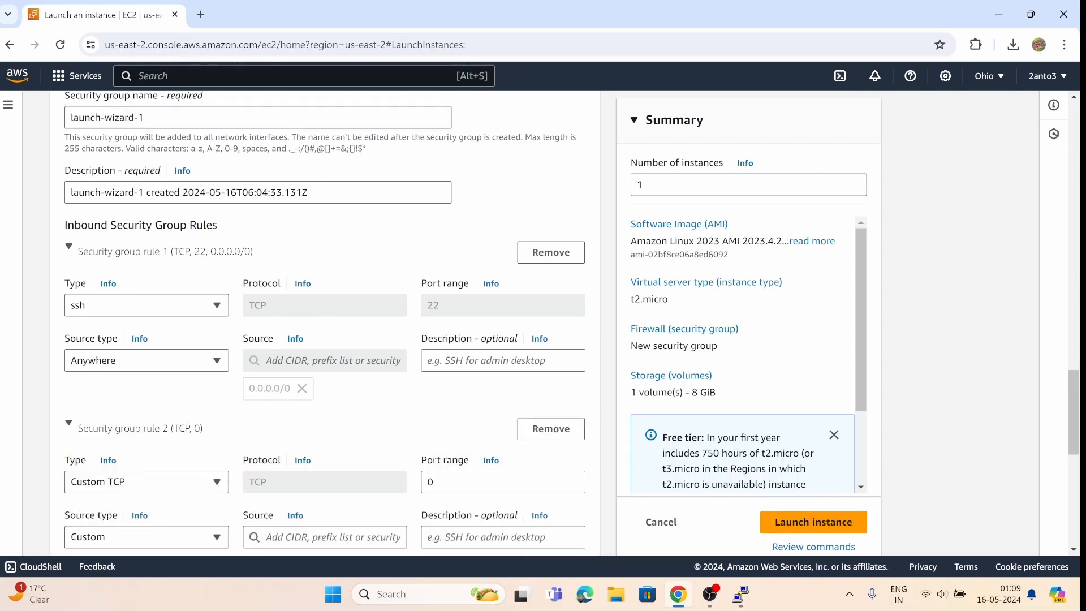
scroll(359, 387, "down", 2)
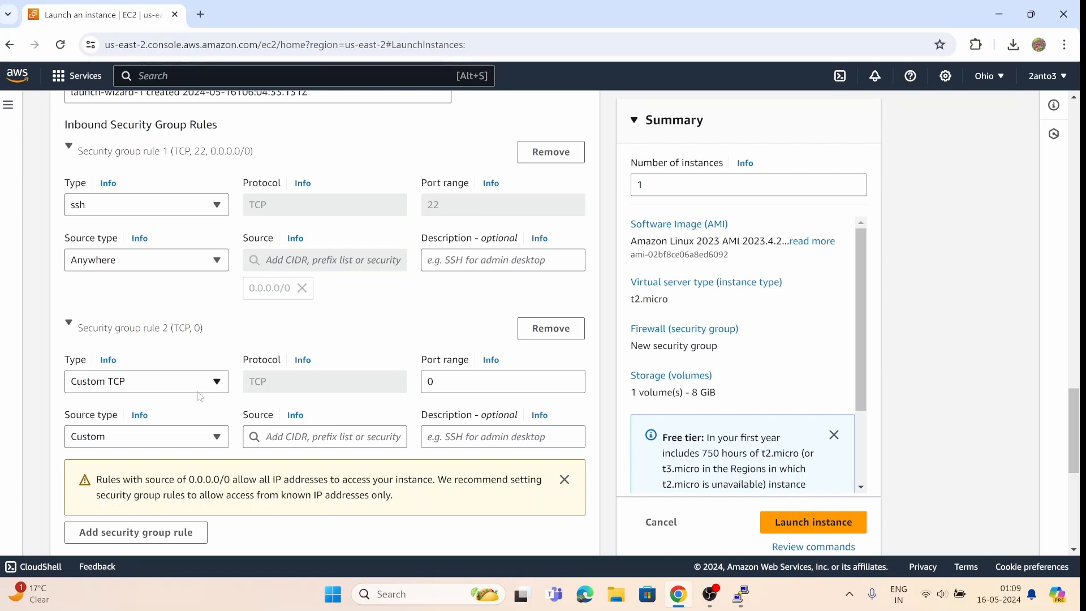
left_click(546, 340)
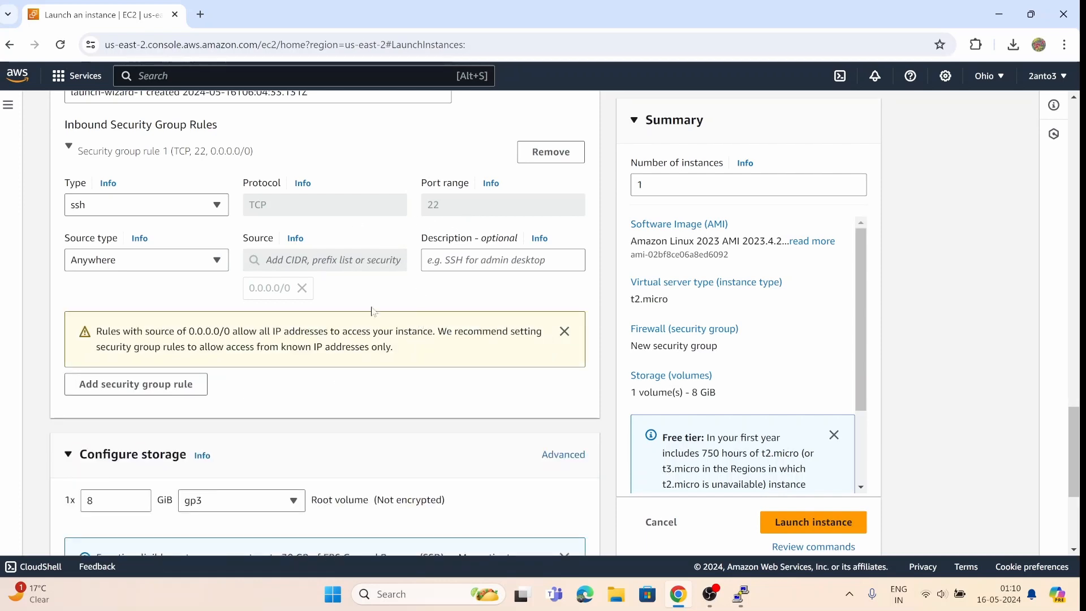
Examine the root volume's size and type and the free tier storage allowance
scroll(420, 309, "down", 2)
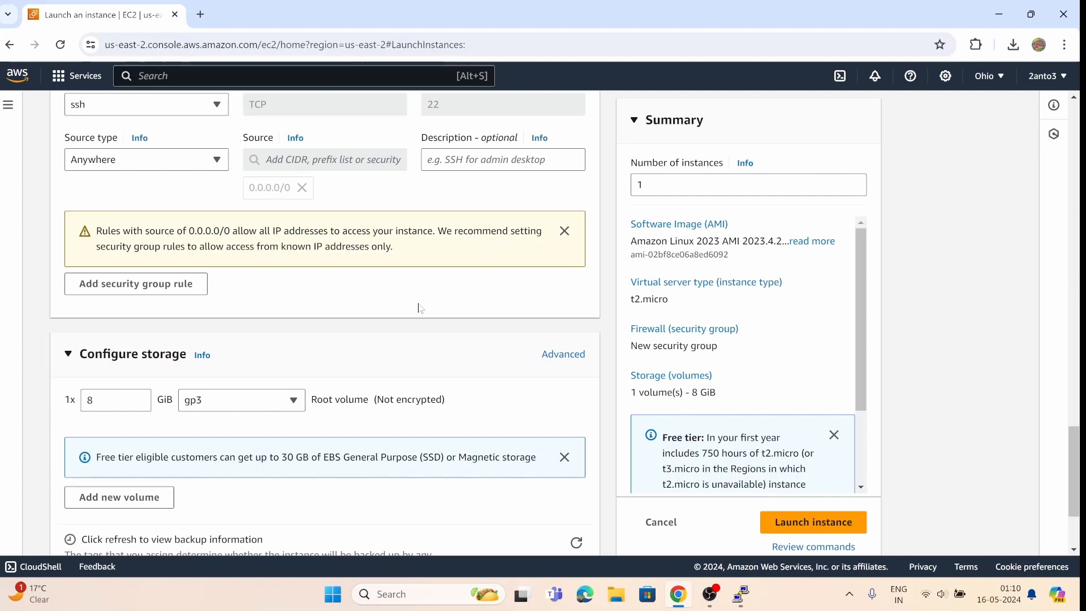
scroll(320, 334, "down", 2)
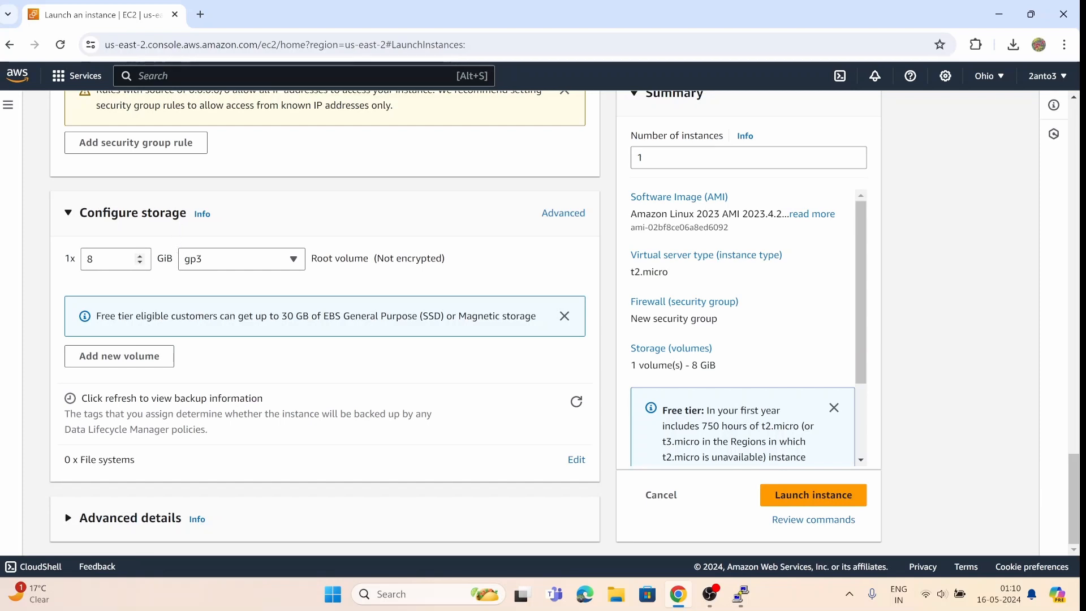
left_click_drag(105, 259, 74, 261)
left_click_drag(111, 315, 335, 315)
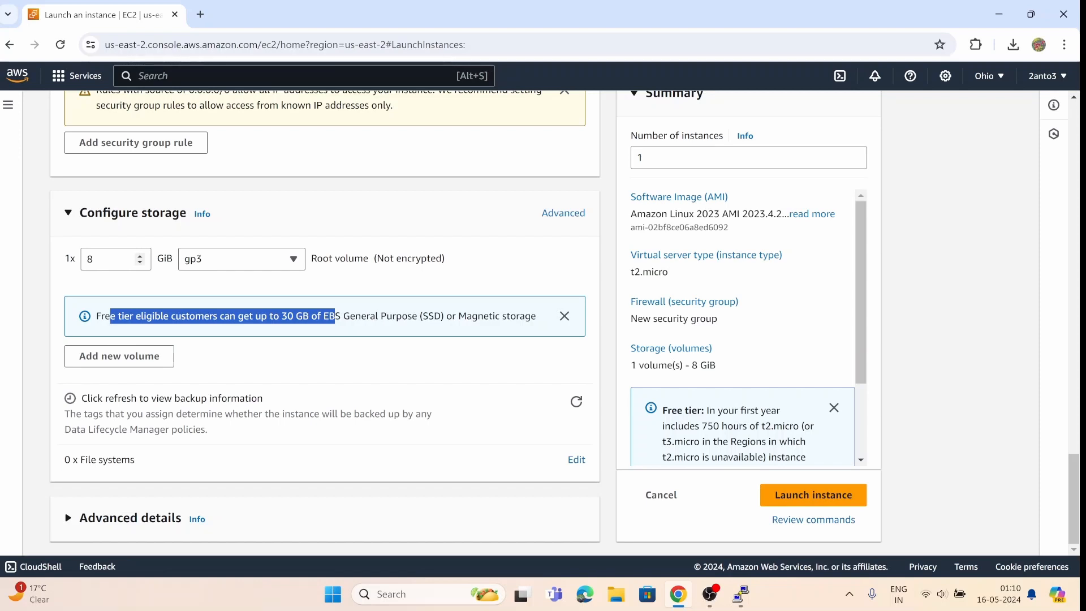
left_click_drag(107, 260, 44, 263)
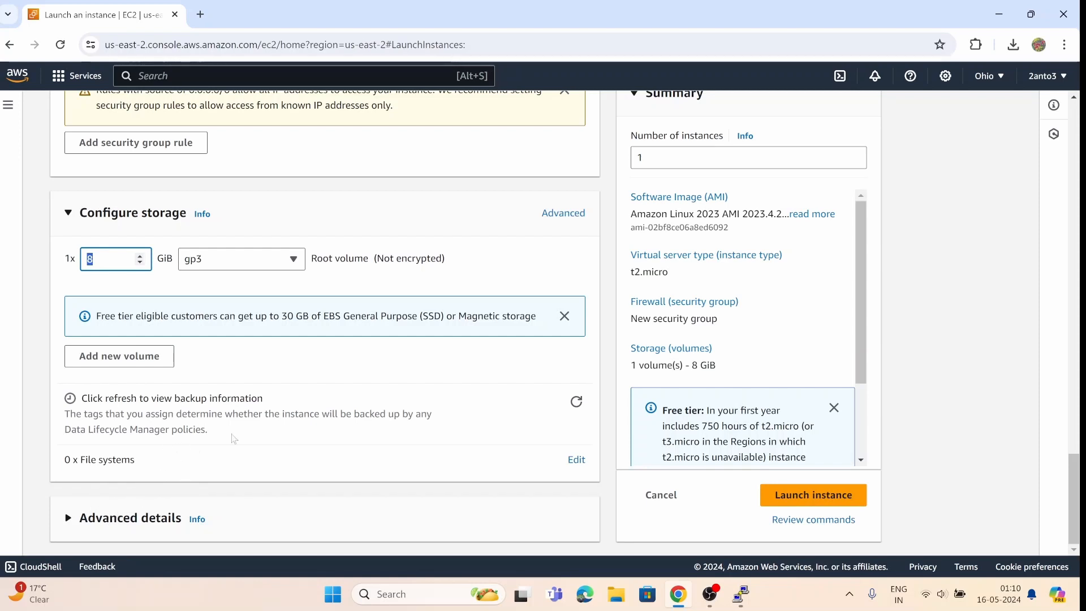
Review the instance's name, operating system image, instance type and key pair before launching
scroll(418, 271, "up", 7)
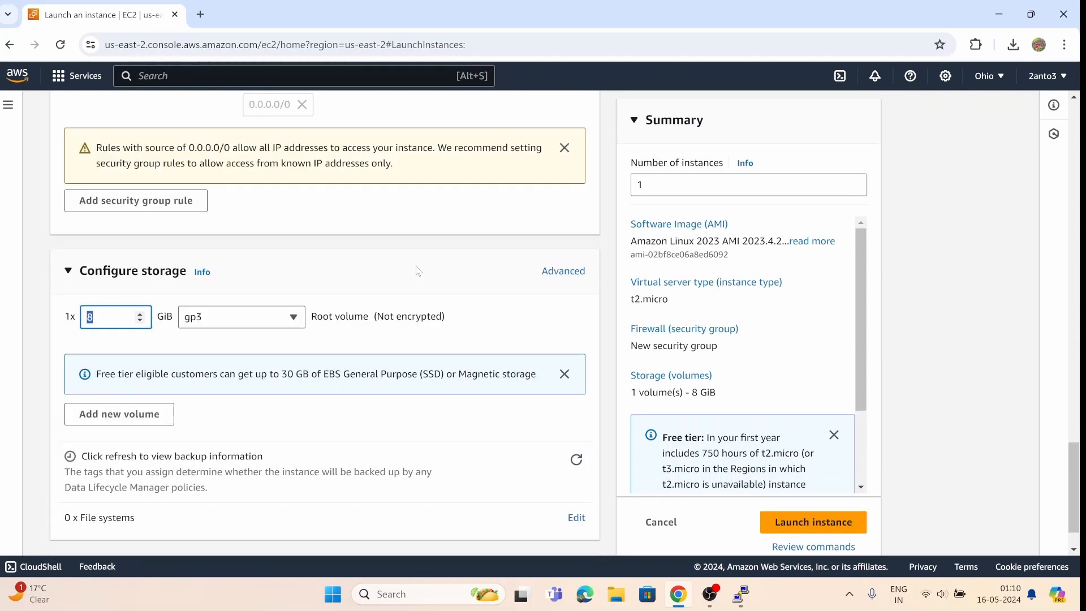
scroll(418, 272, "up", 15)
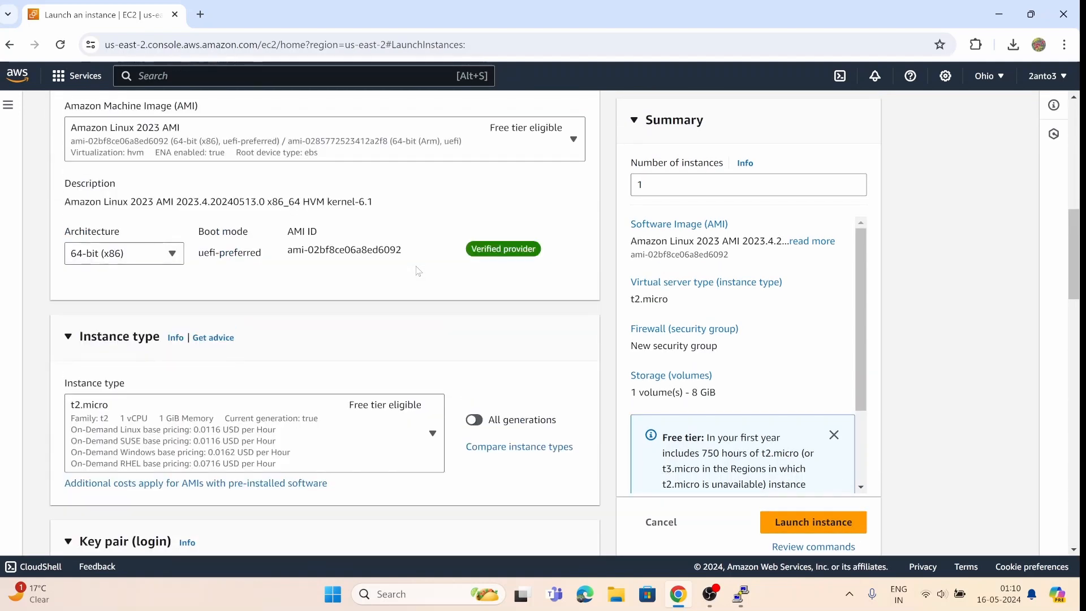
scroll(418, 270, "up", 4)
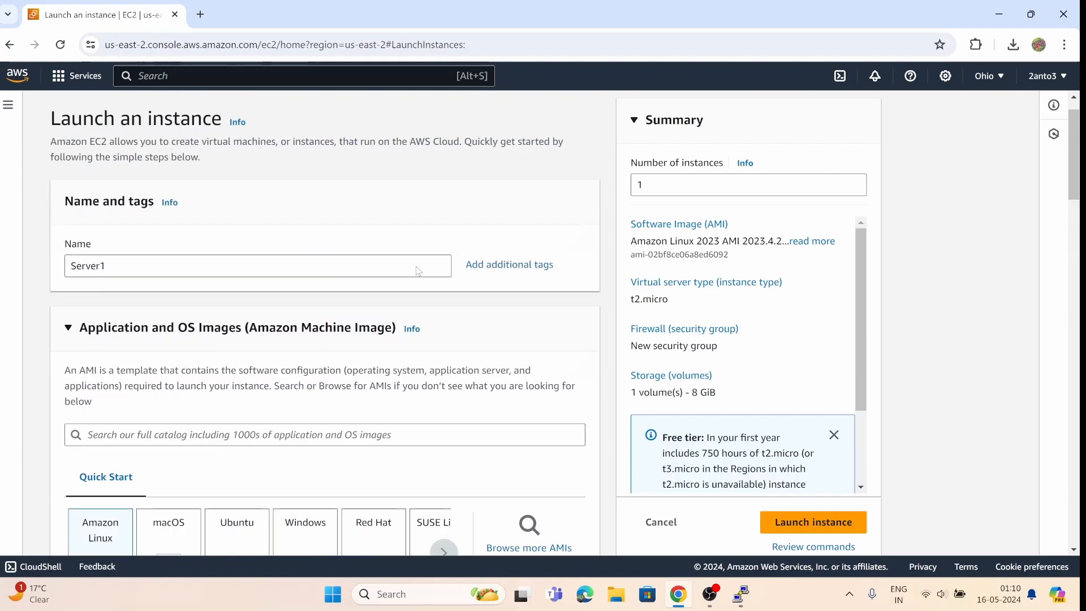
scroll(116, 303, "down", 5)
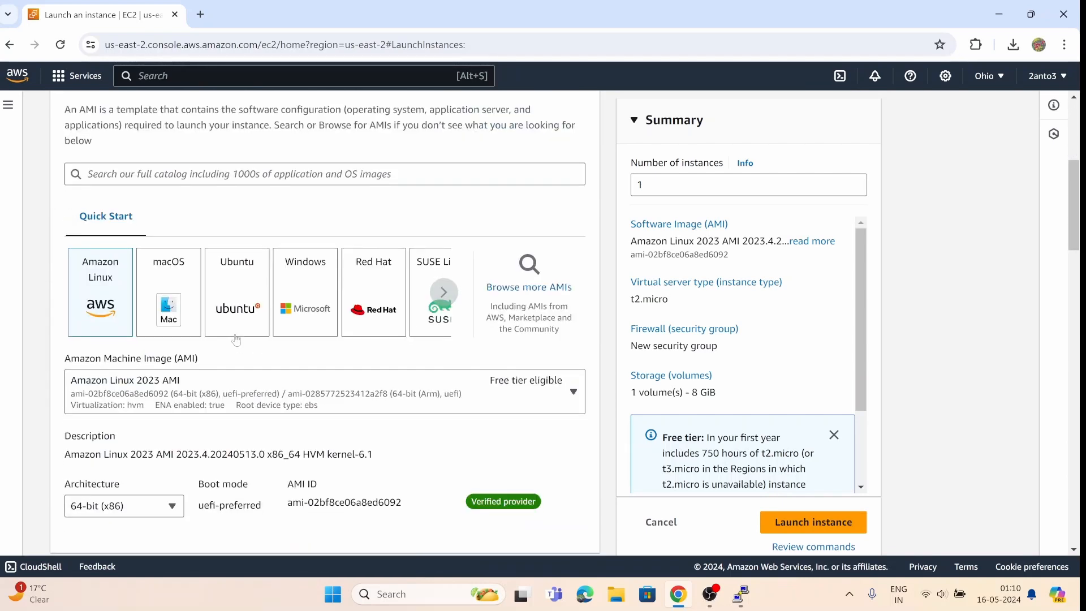
scroll(121, 272, "down", 7)
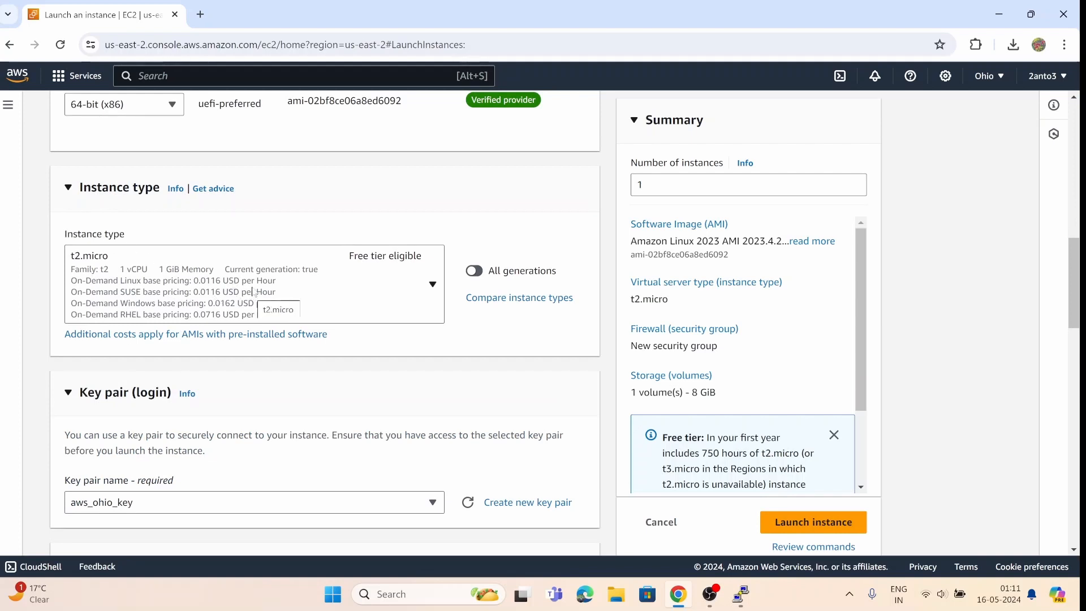
scroll(253, 297, "down", 4)
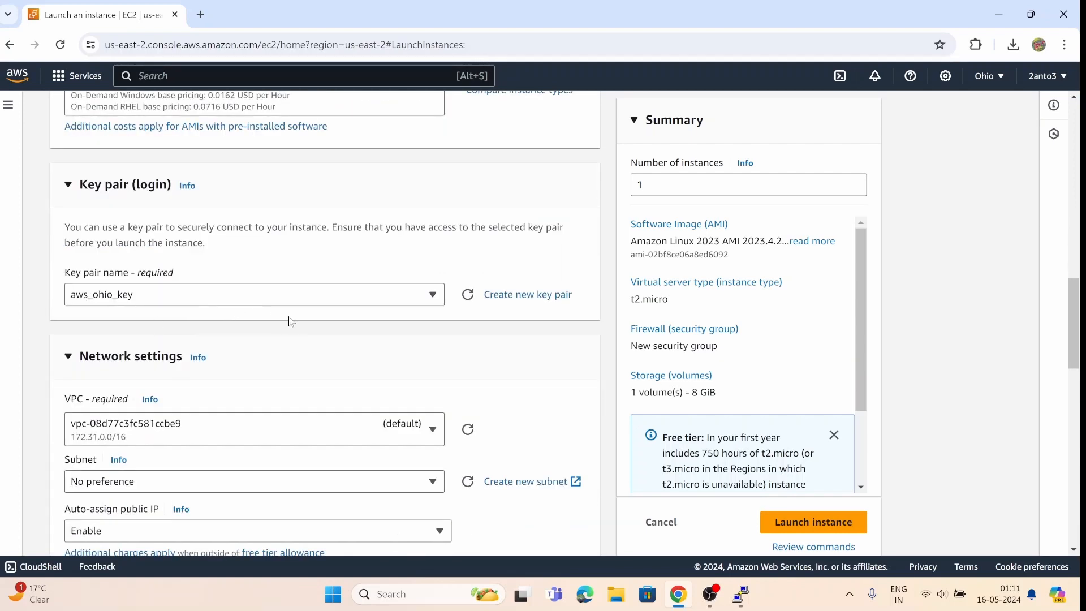
Review the VPC, available subnets, public IP assignment, new security group with its SSH rule, and storage
scroll(302, 348, "down", 4)
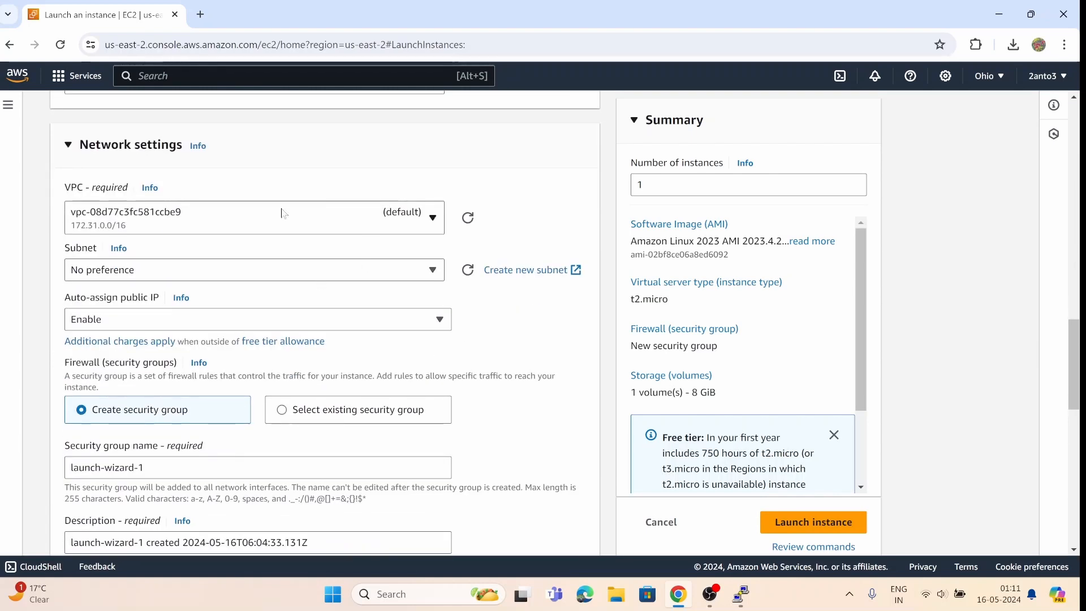
scroll(342, 291, "down", 2)
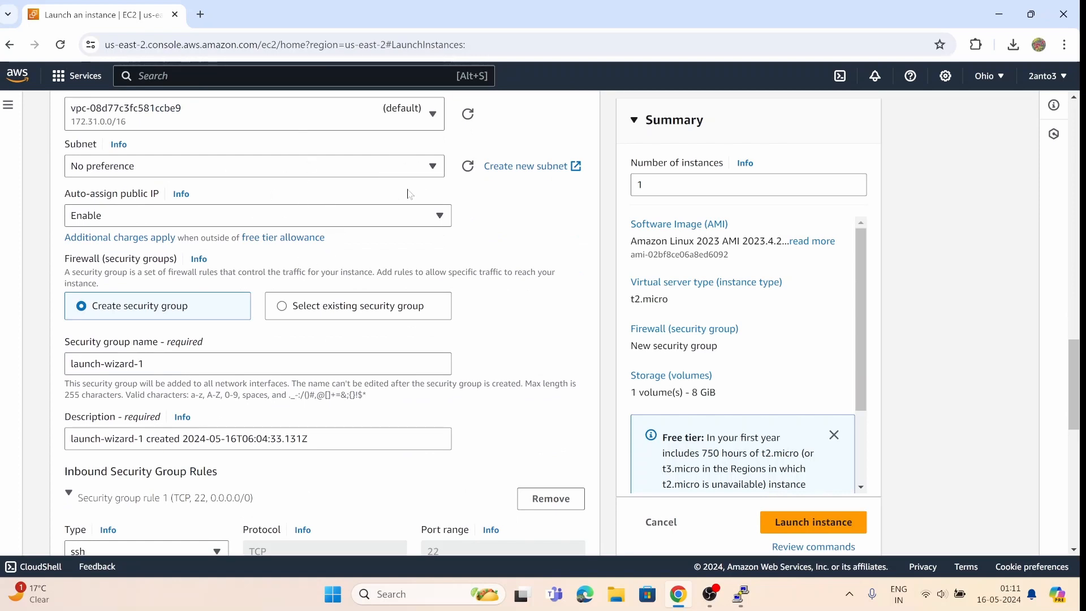
left_click(420, 172)
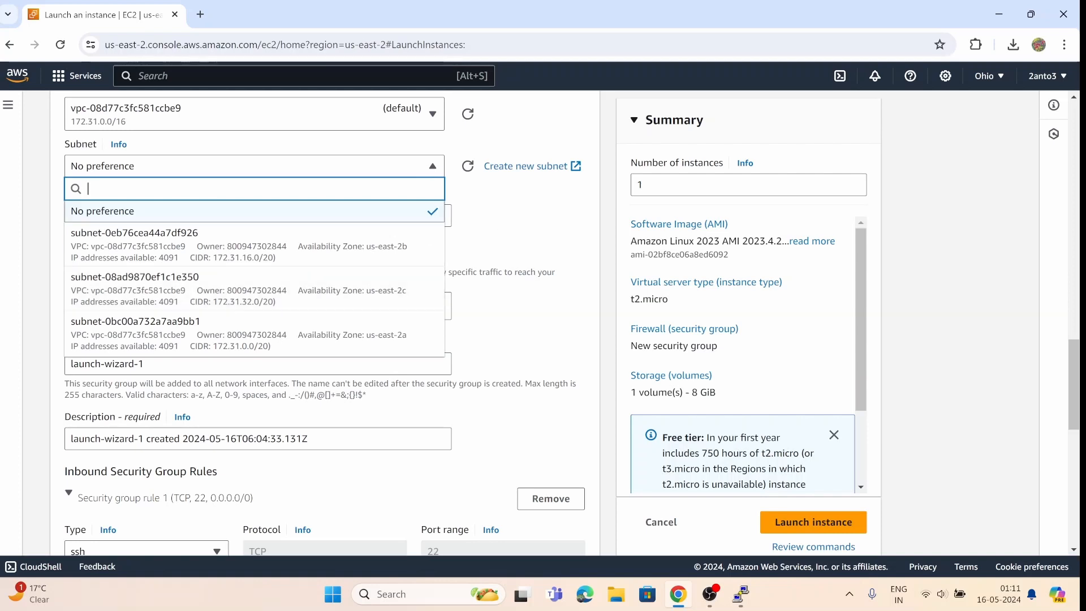
left_click(516, 236)
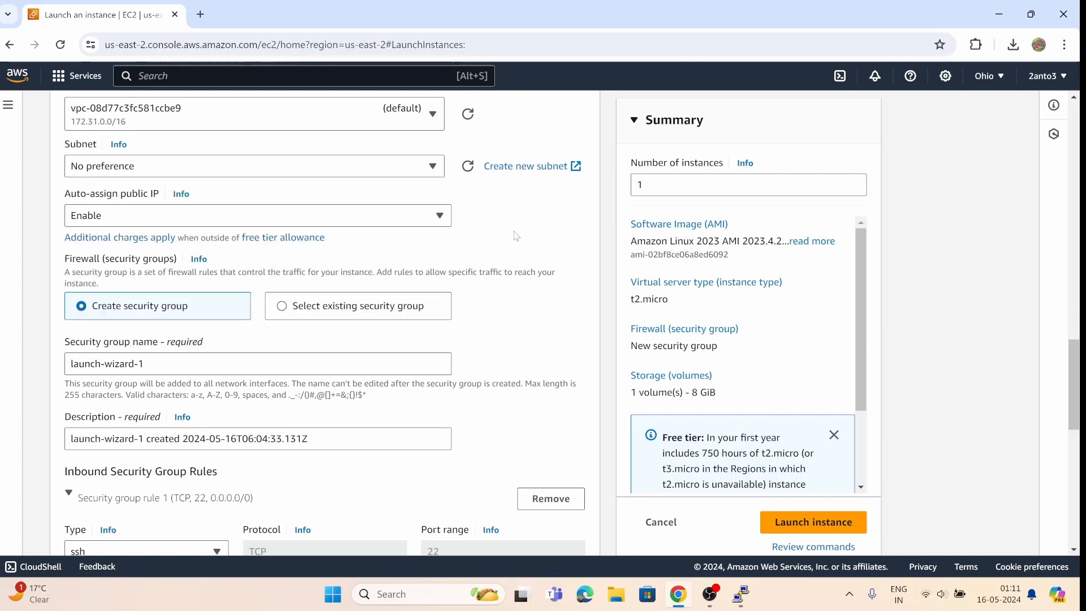
scroll(516, 236, "down", 1)
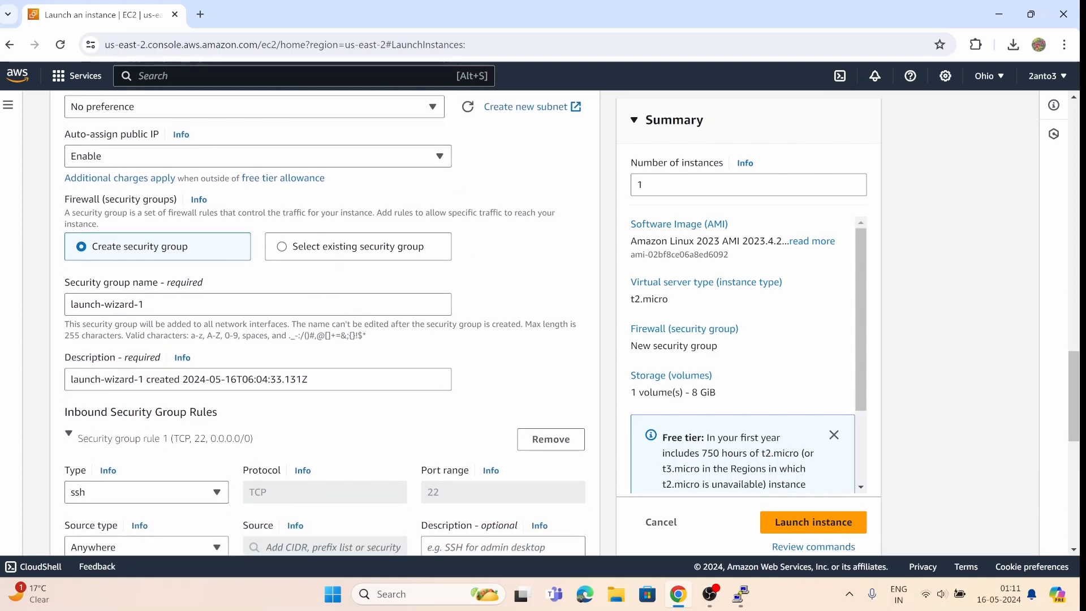
scroll(164, 260, "down", 2)
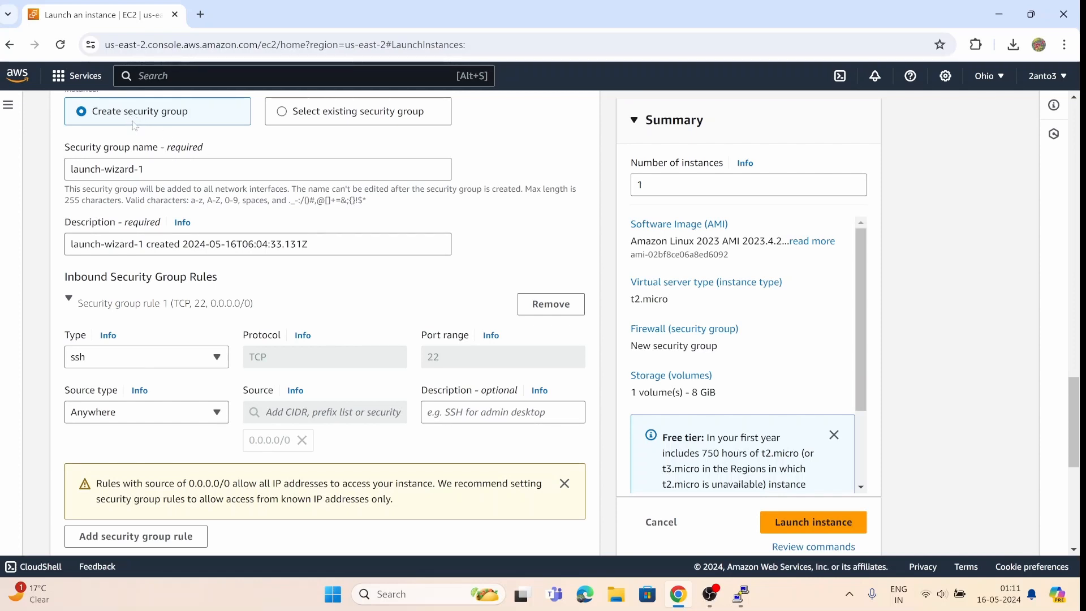
scroll(292, 323, "down", 6)
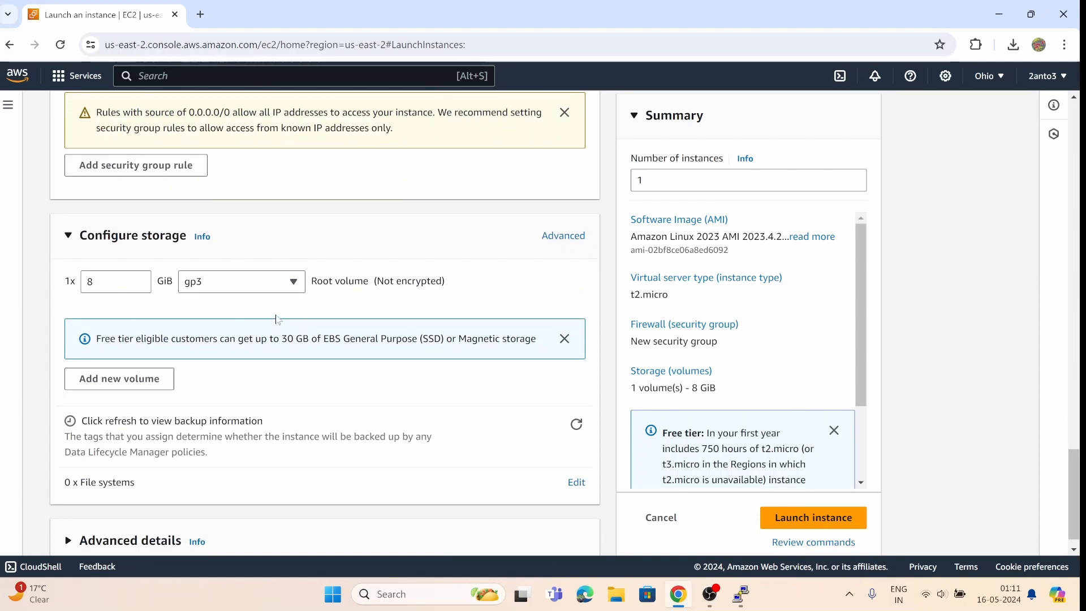
Launch the Server1 instance, then open the list of instances and refresh it
scroll(295, 336, "down", 1)
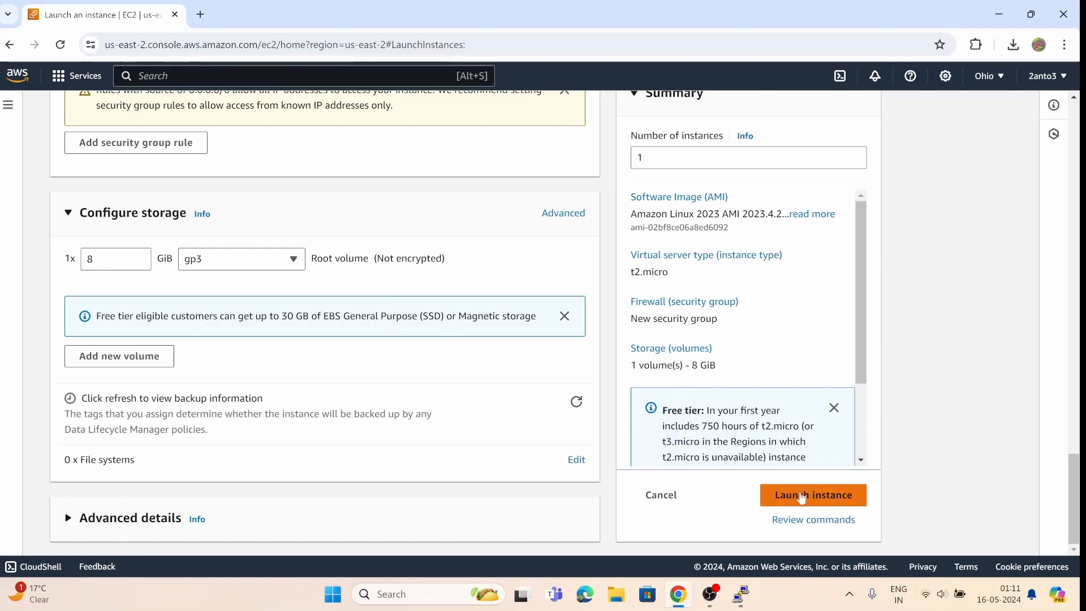
left_click(802, 497)
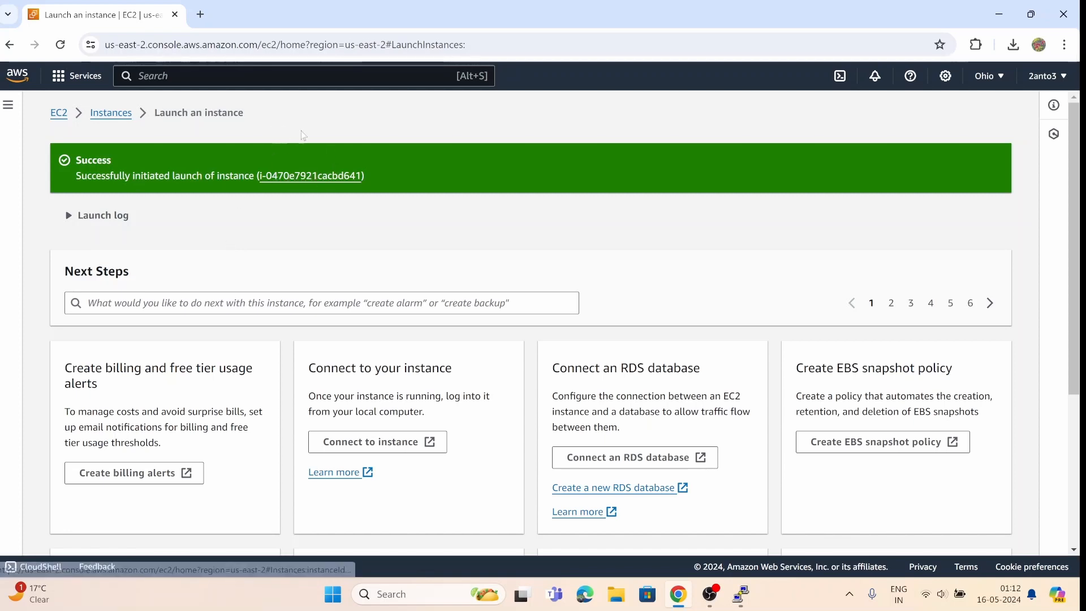
left_click(111, 113)
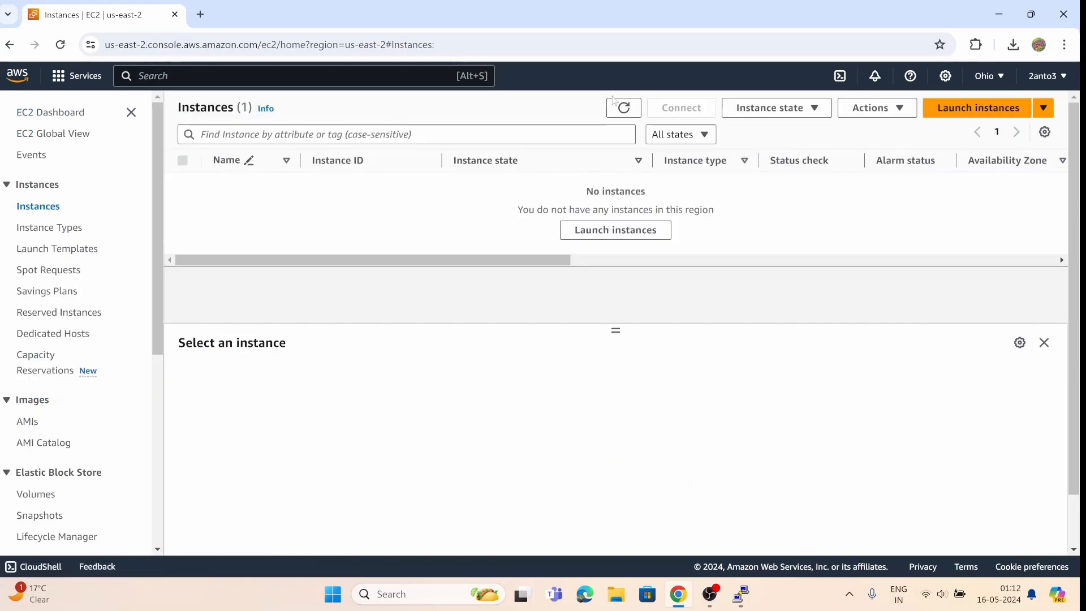
left_click(621, 111)
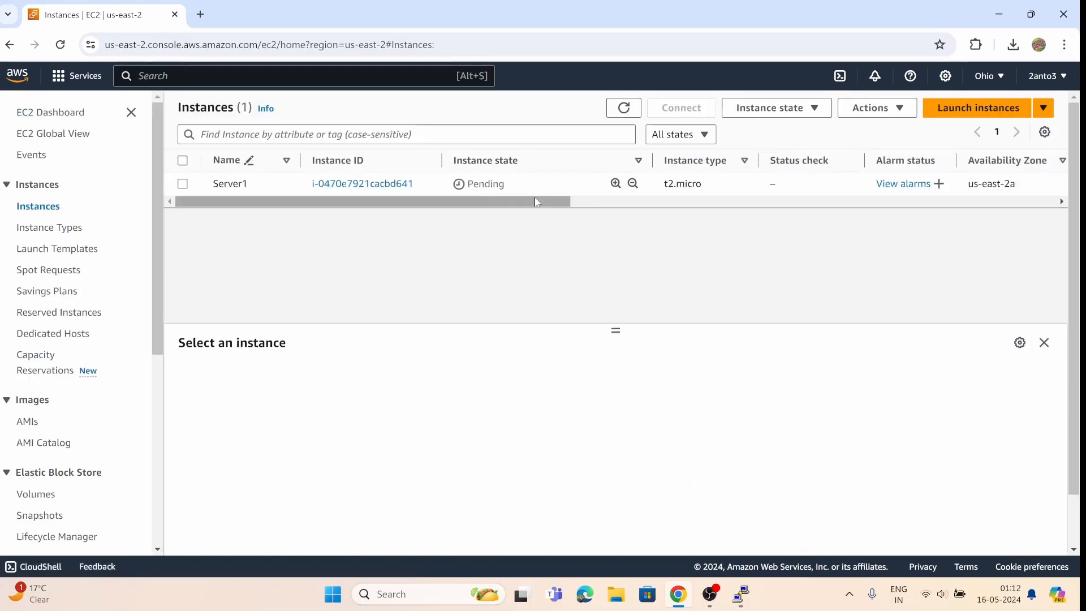
Check Server1's instance state, refresh the list, select Server1 and copy its public IPv4 address
left_click_drag(458, 187, 513, 185)
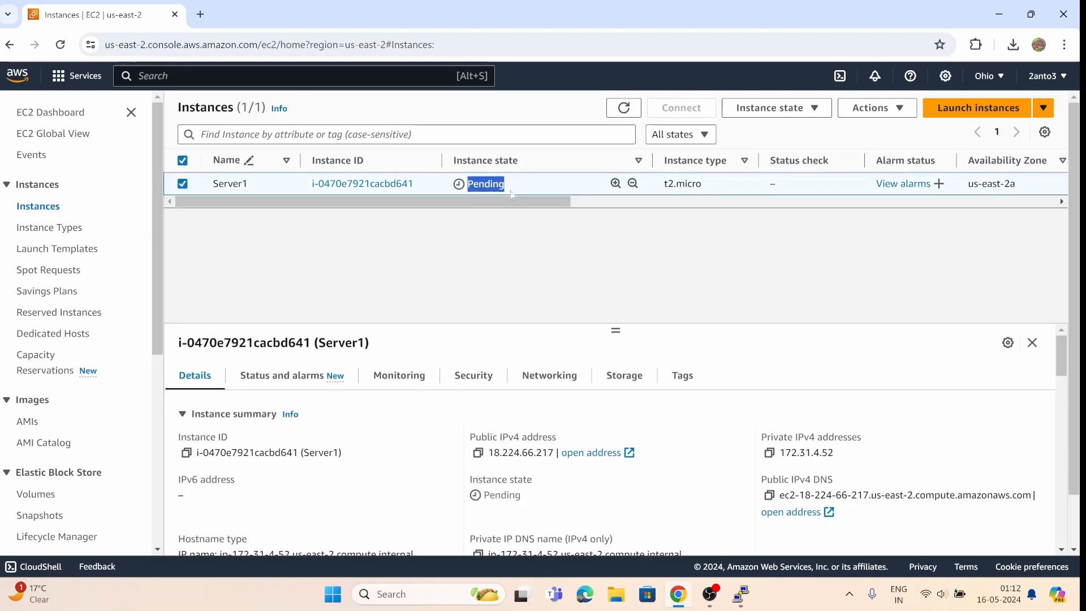
left_click(627, 109)
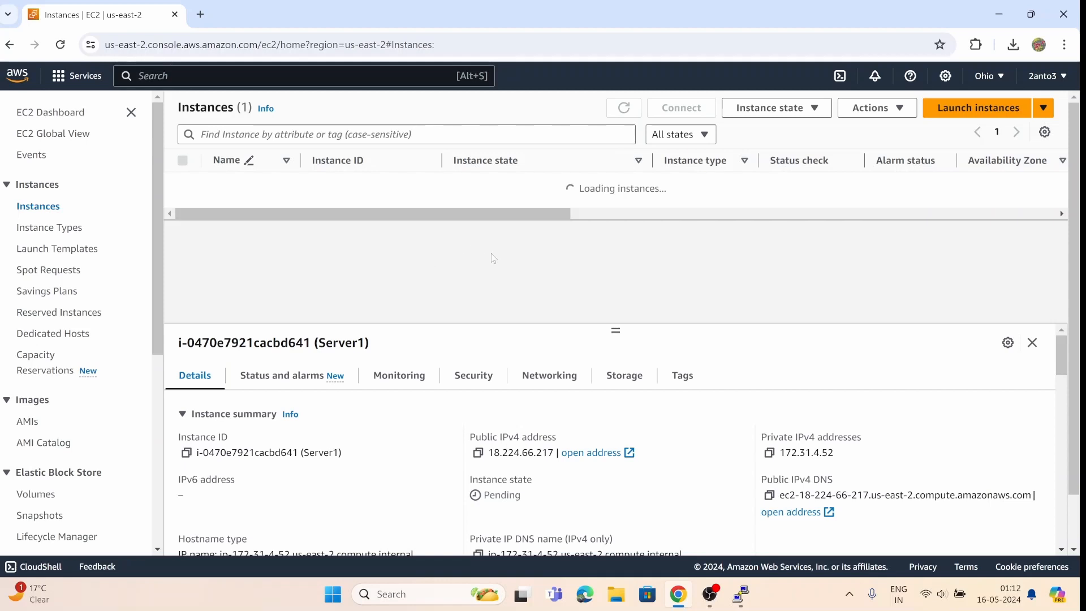
left_click(524, 183)
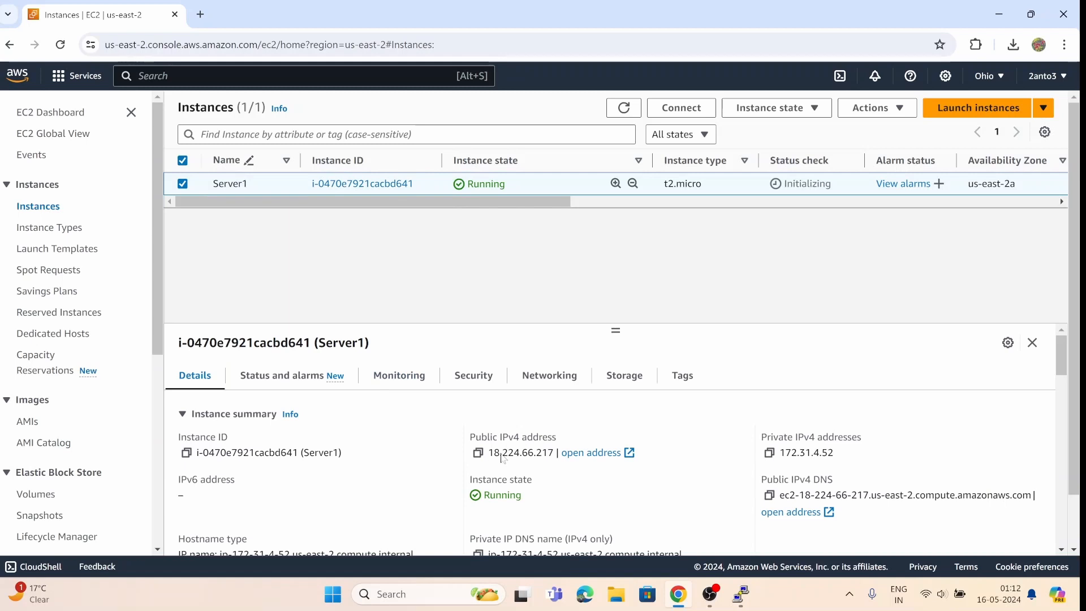
left_click(478, 452)
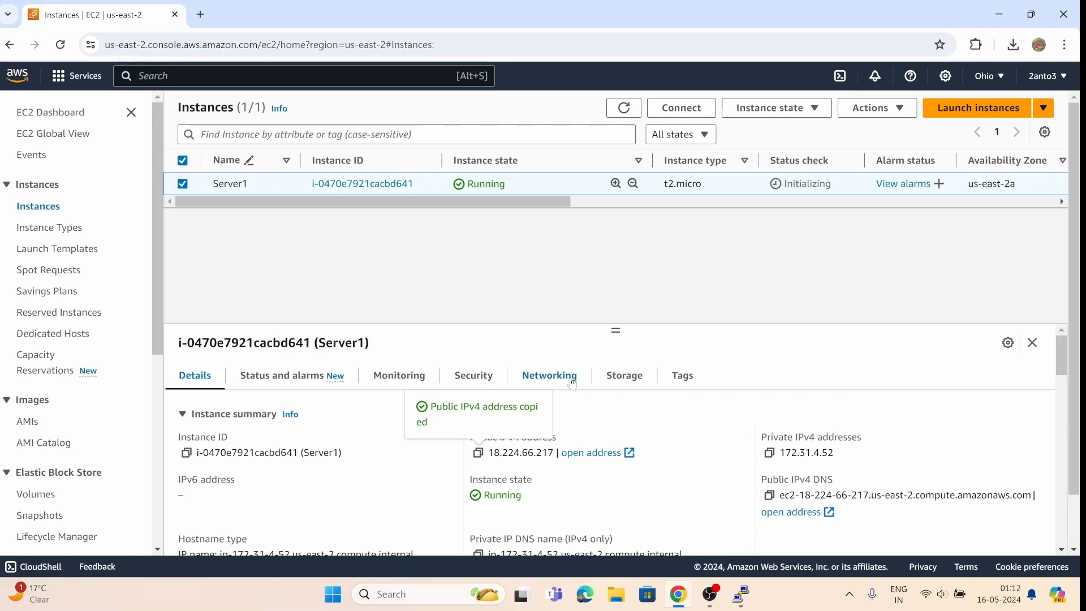
Open Server1's SSH client connection instructions and examine the example command's user name, key file and host
left_click(690, 116)
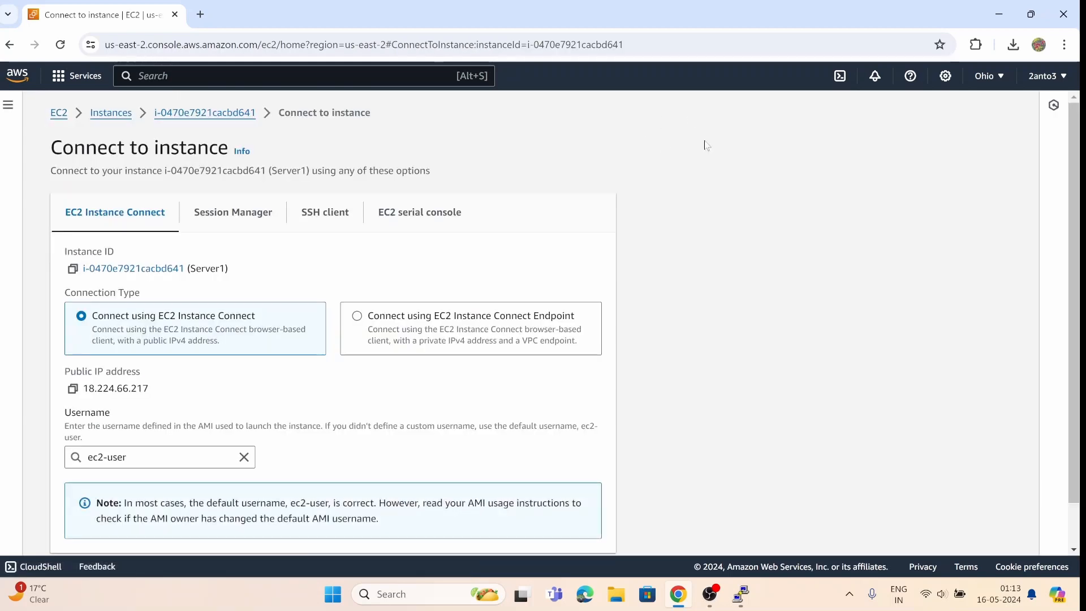
left_click(328, 219)
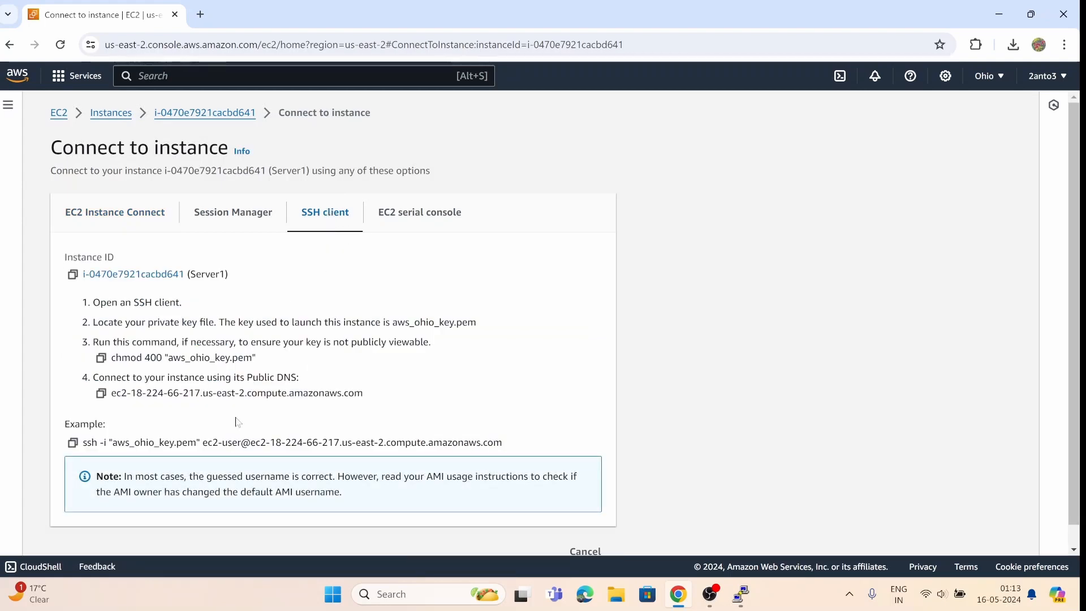
left_click_drag(203, 442, 251, 442)
left_click_drag(83, 442, 182, 442)
left_click_drag(200, 443, 487, 445)
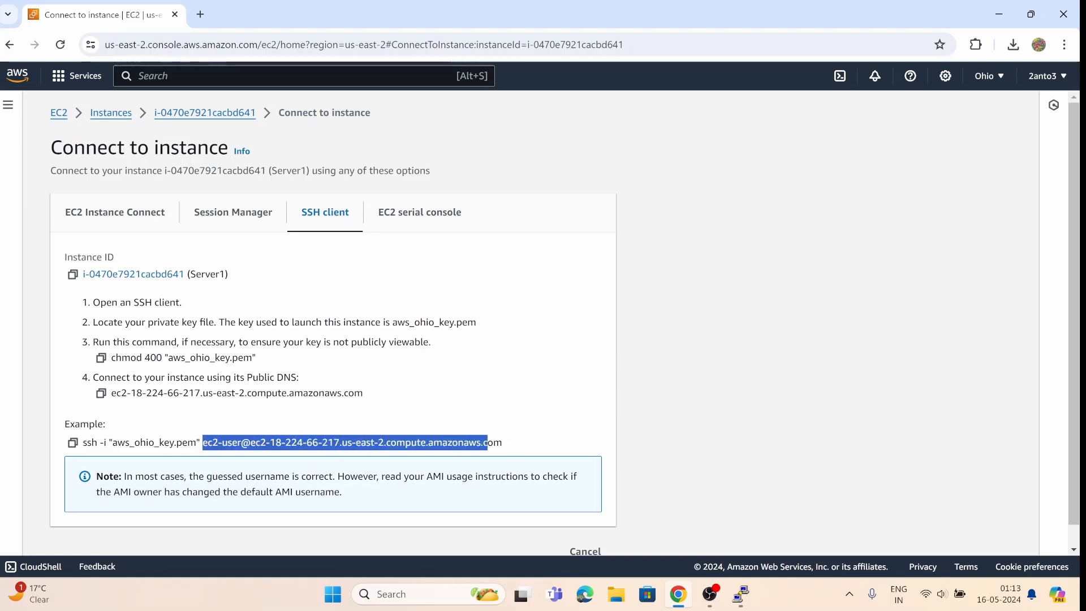
left_click(488, 445)
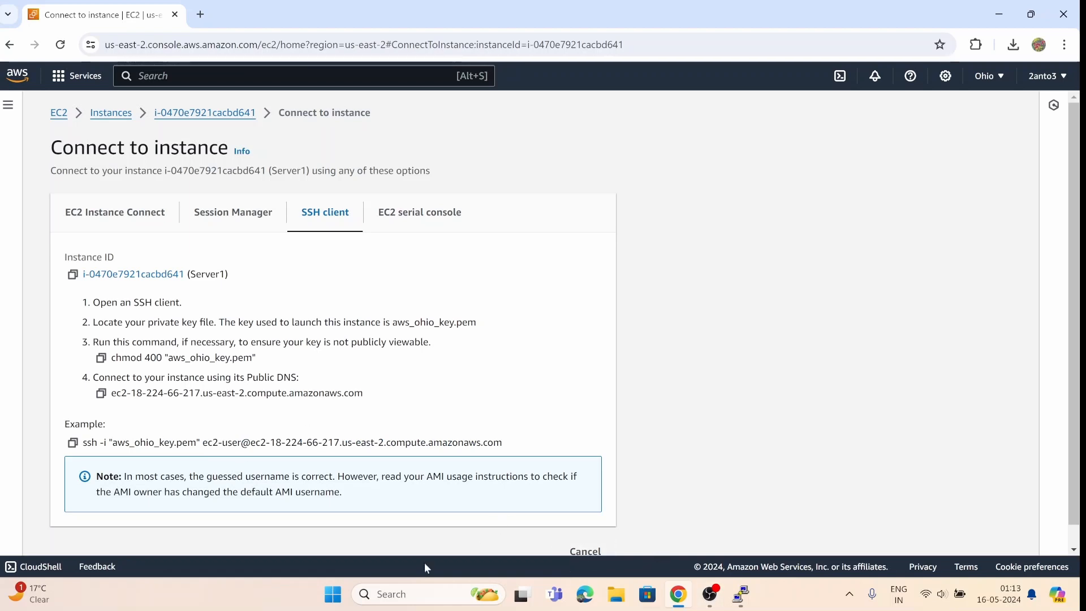
Start PuTTY and enter the copied public address 18.224.66.217 as the session's host name
left_click(333, 594)
type("putty")
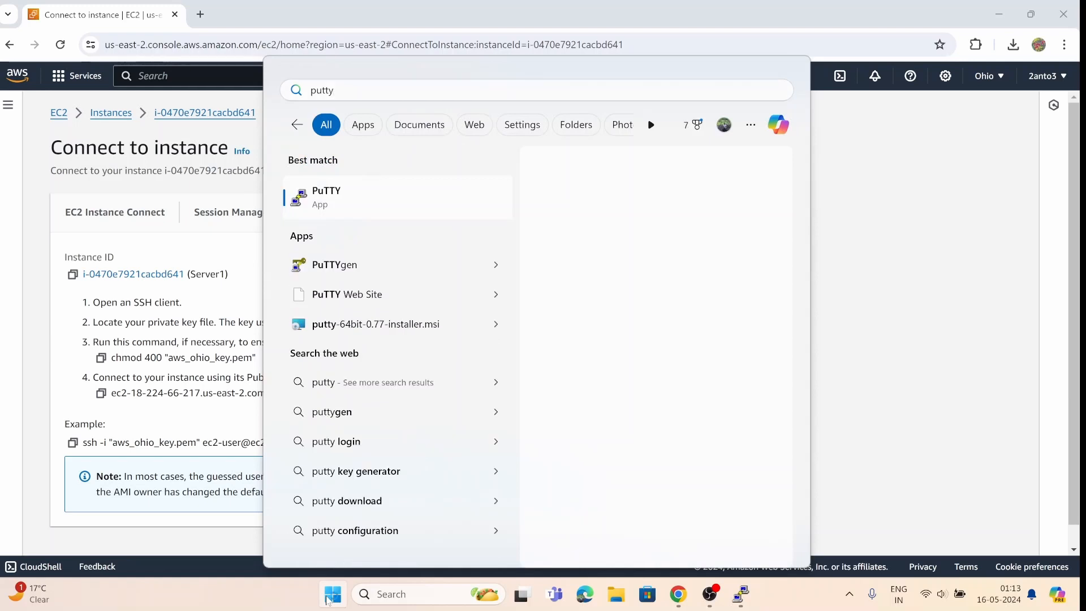
key("Return")
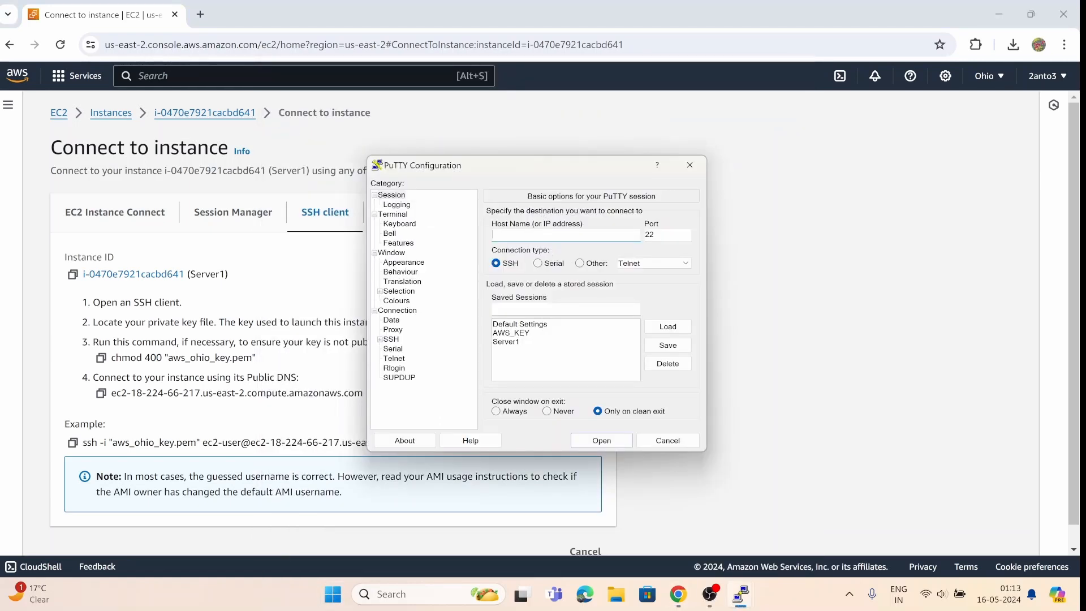
key("ctrl+v")
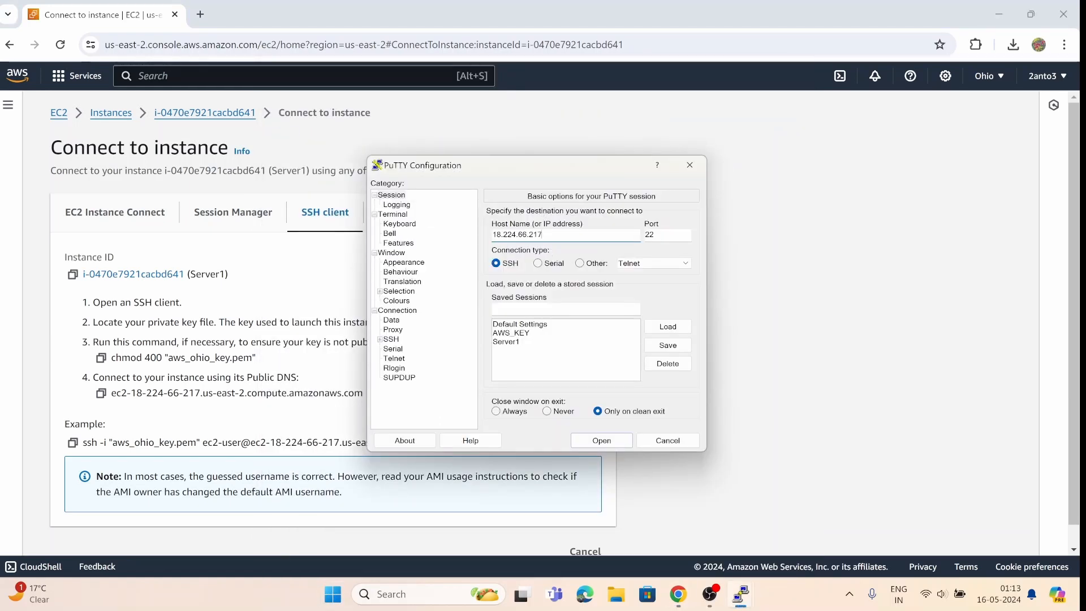
Set aws_ohio_key.ppk from the Downloads folder as the private key file for SSH authentication and check its path
left_click(380, 339)
left_click(397, 368)
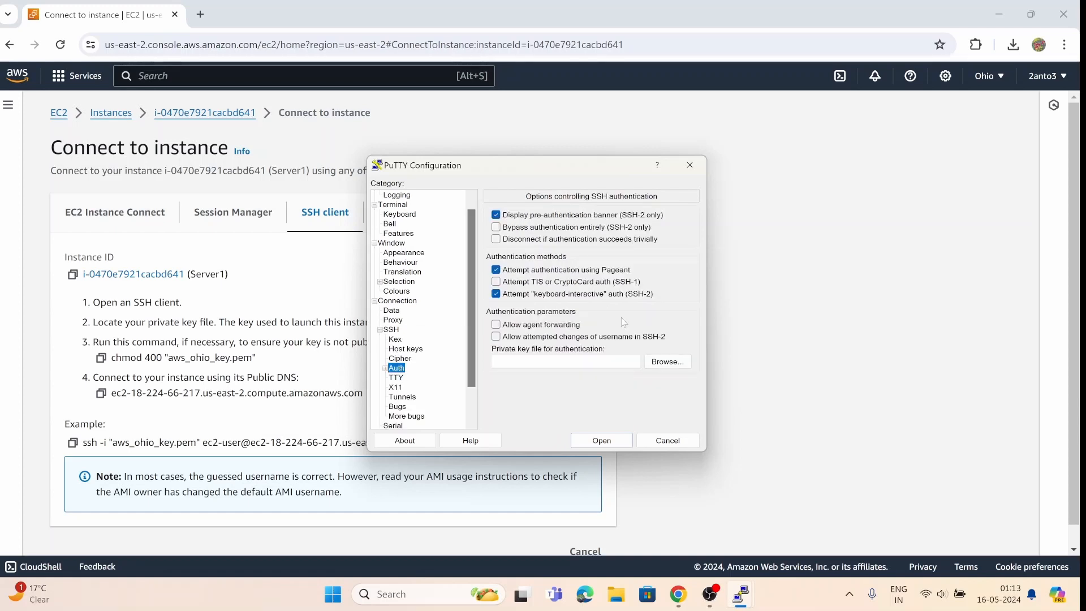
left_click(668, 362)
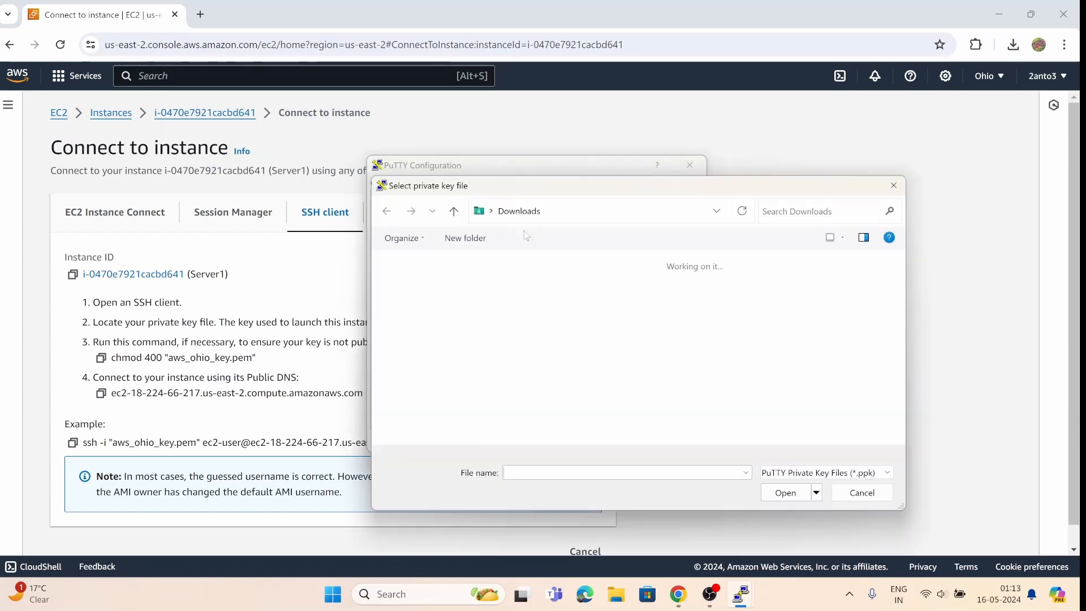
left_click(560, 310)
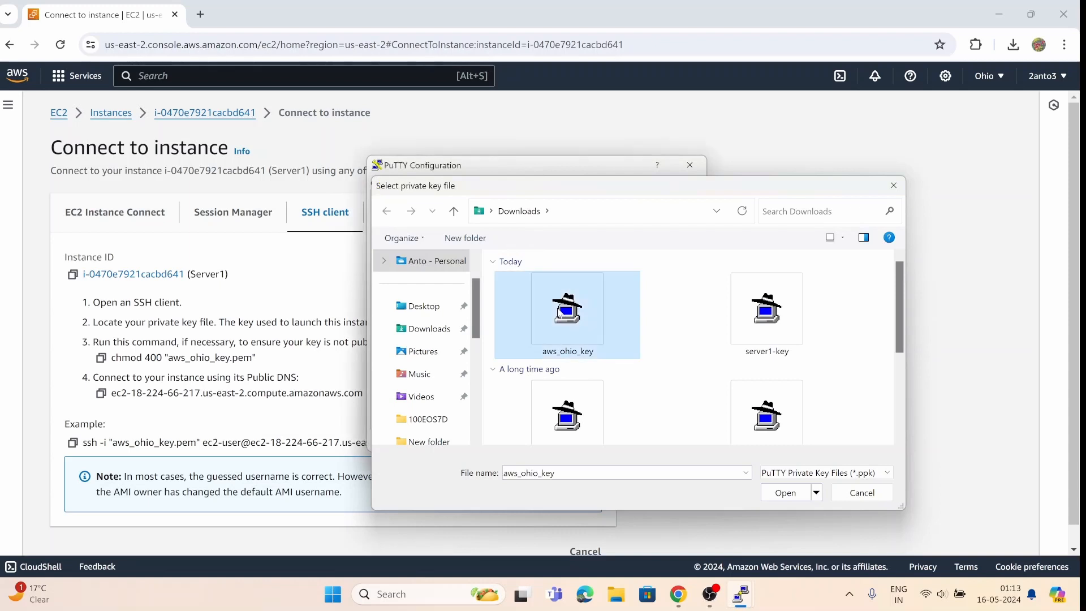
double_click(560, 310)
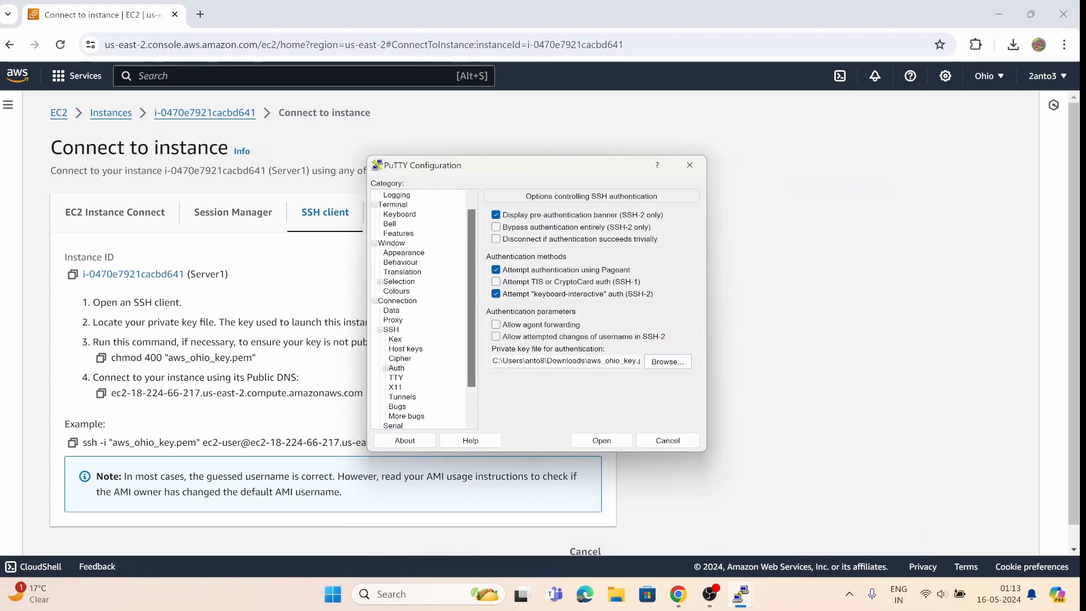
left_click_drag(591, 361, 636, 378)
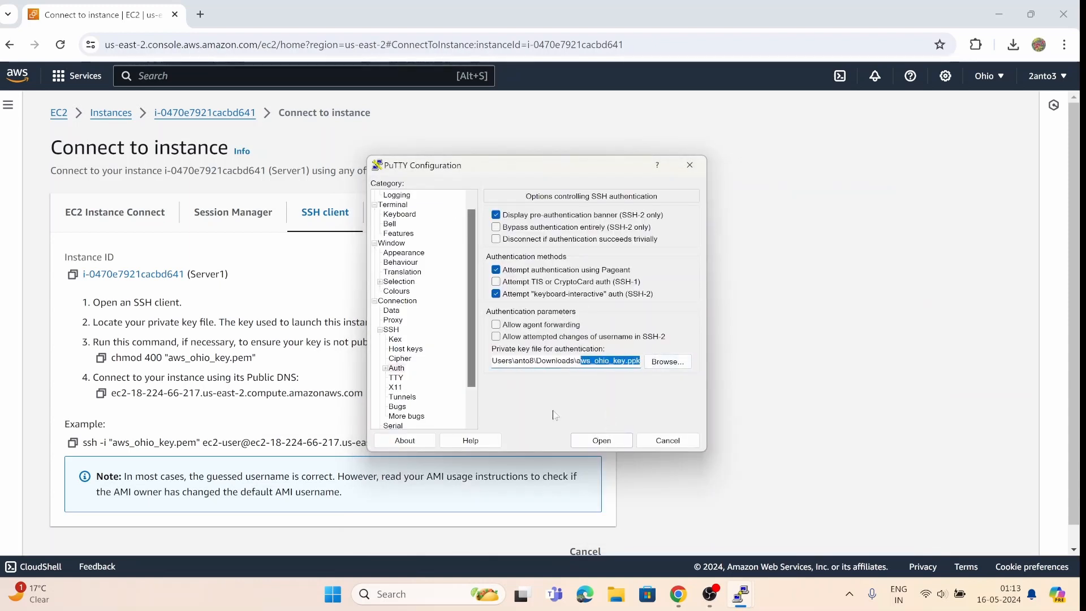
Return to the basic session settings, check the host name and open the SSH connection to 18.224.66.217
scroll(396, 237, "up", 1)
left_click(395, 194)
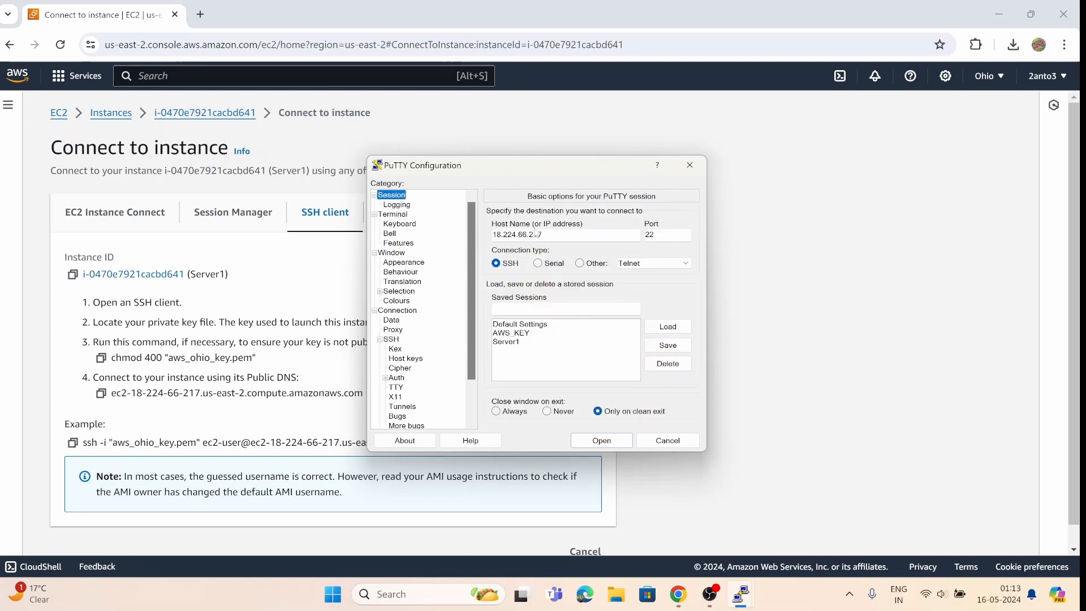
left_click(601, 441)
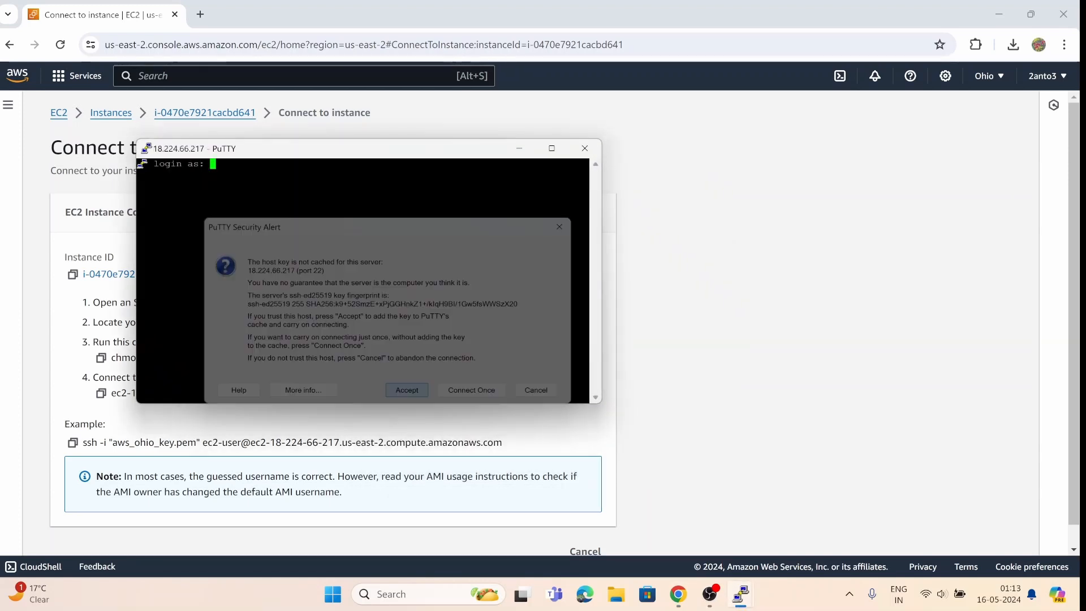
Accept the server's host key, move the terminal window aside and log in as ec2-user
key("Return")
left_click_drag(318, 154, 579, 121)
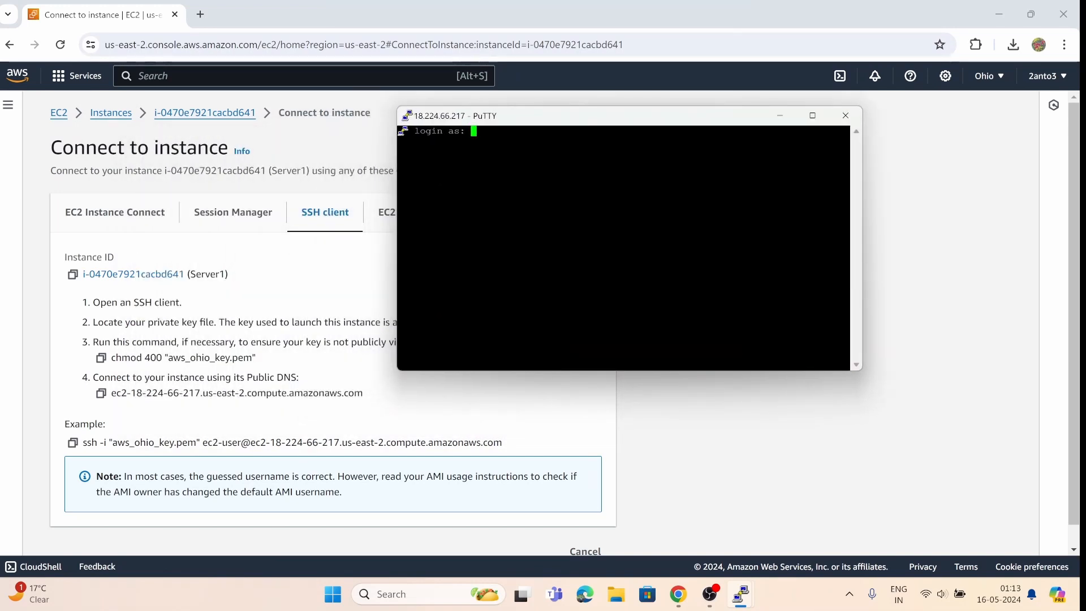
type("ec")
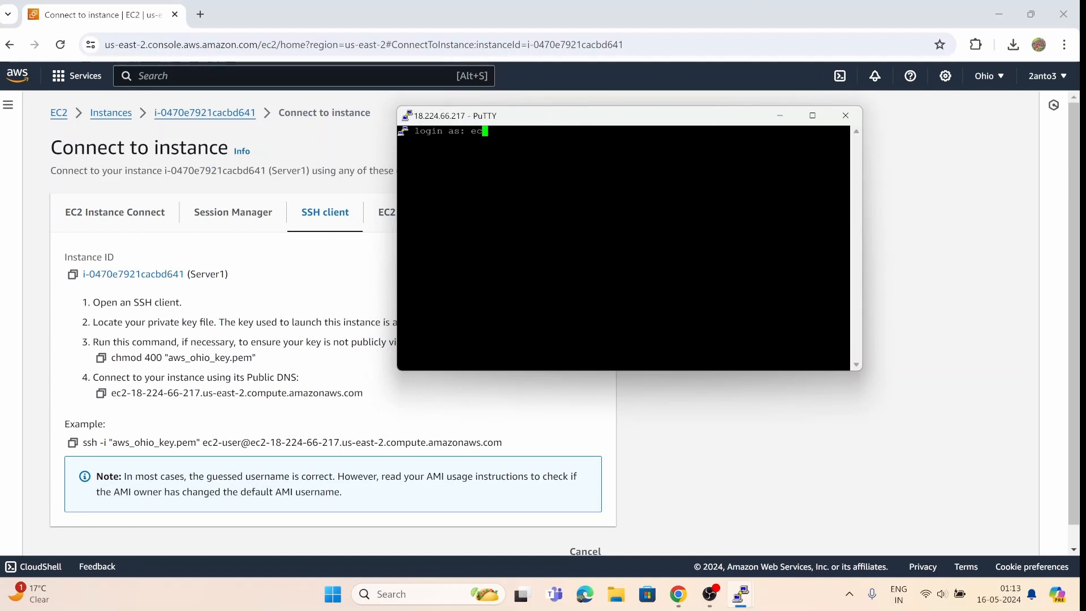
type("2-user")
key("Return")
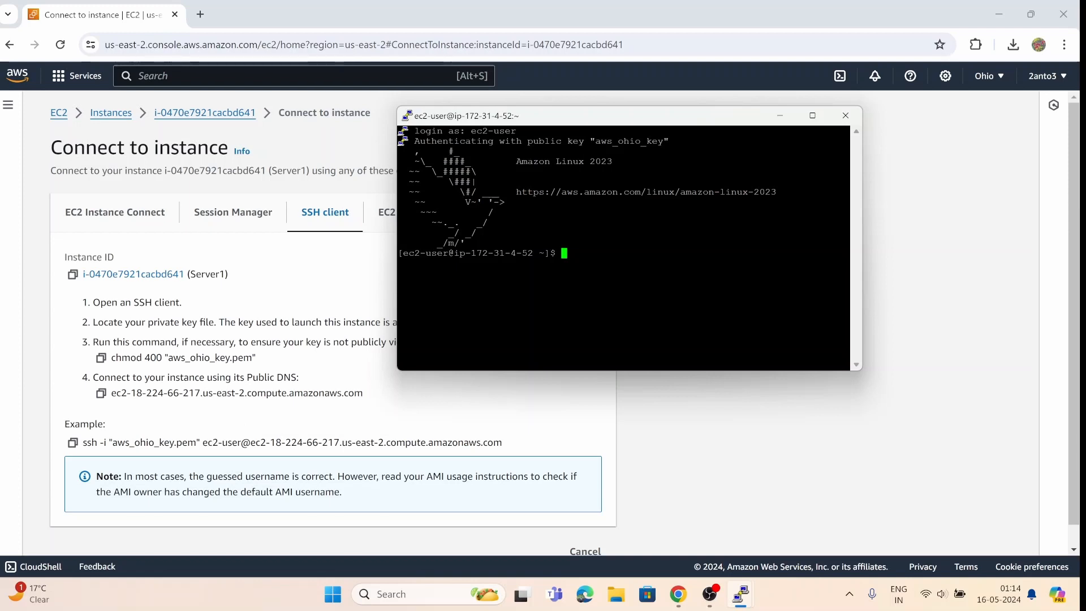
Switch to a root shell on the server with sudo -i
type("sudo -i")
key("Return")
key("Return")
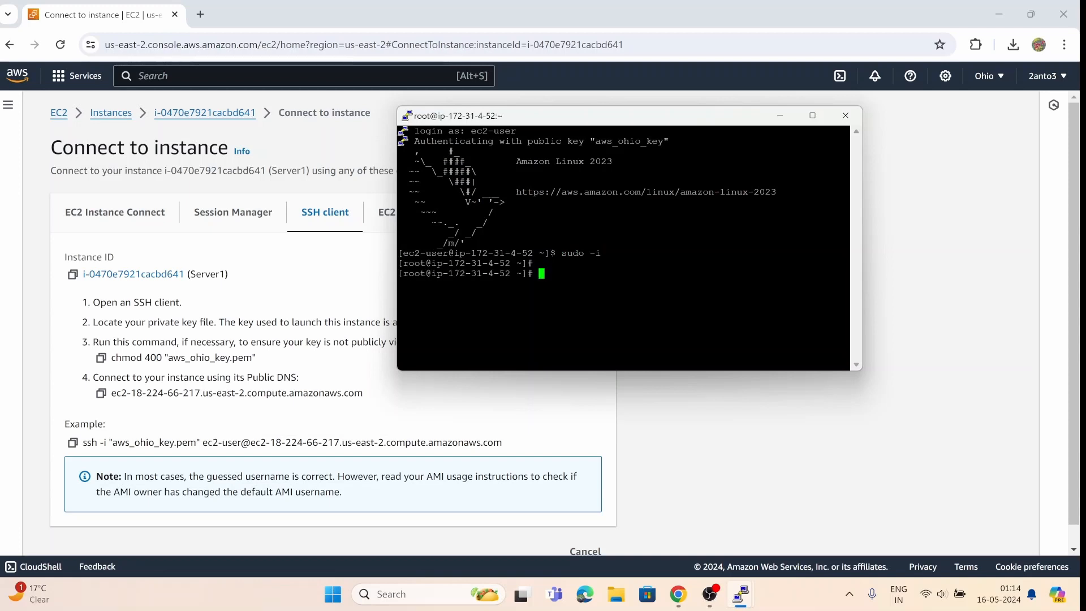
Check the server's uptime and CPU activity with uptime, sar and sar 1 5, and enlarge the terminal to read the output
type("uptime")
key("Return")
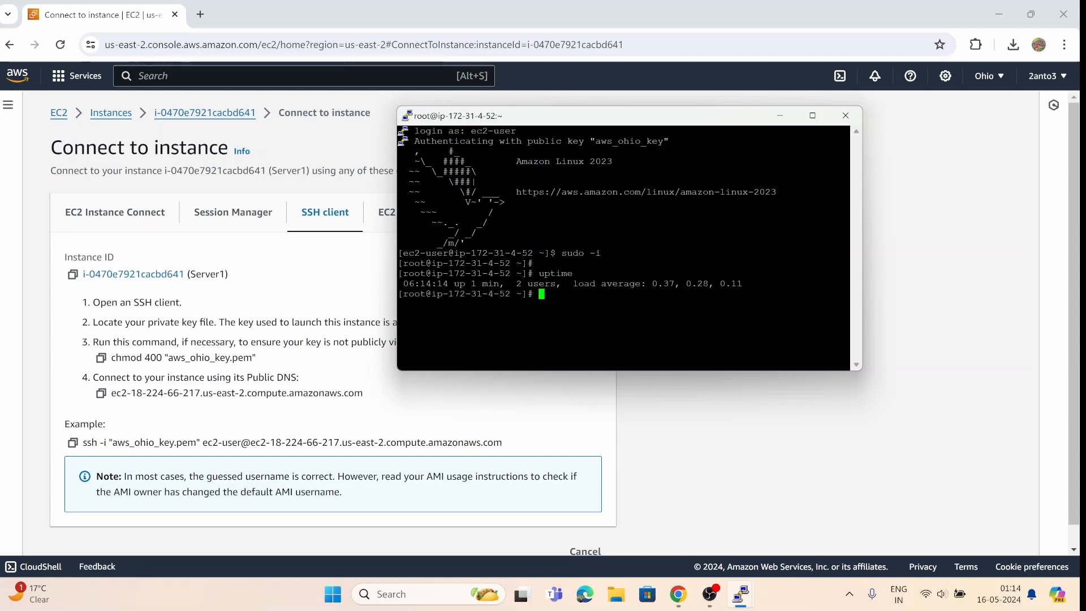
type("sar")
key("Return")
type("sar 1 5")
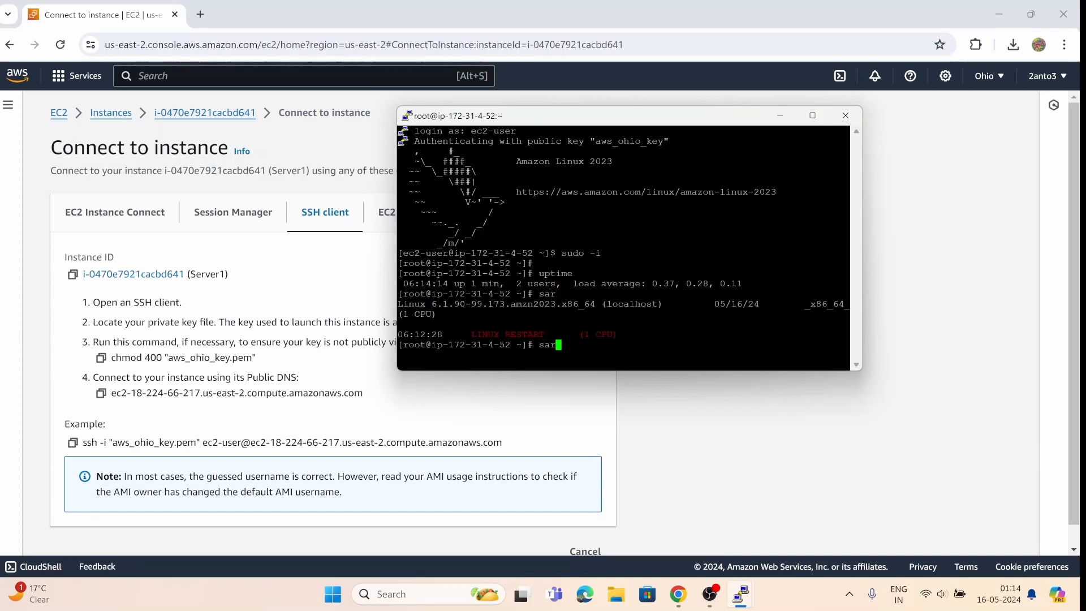
key("Return")
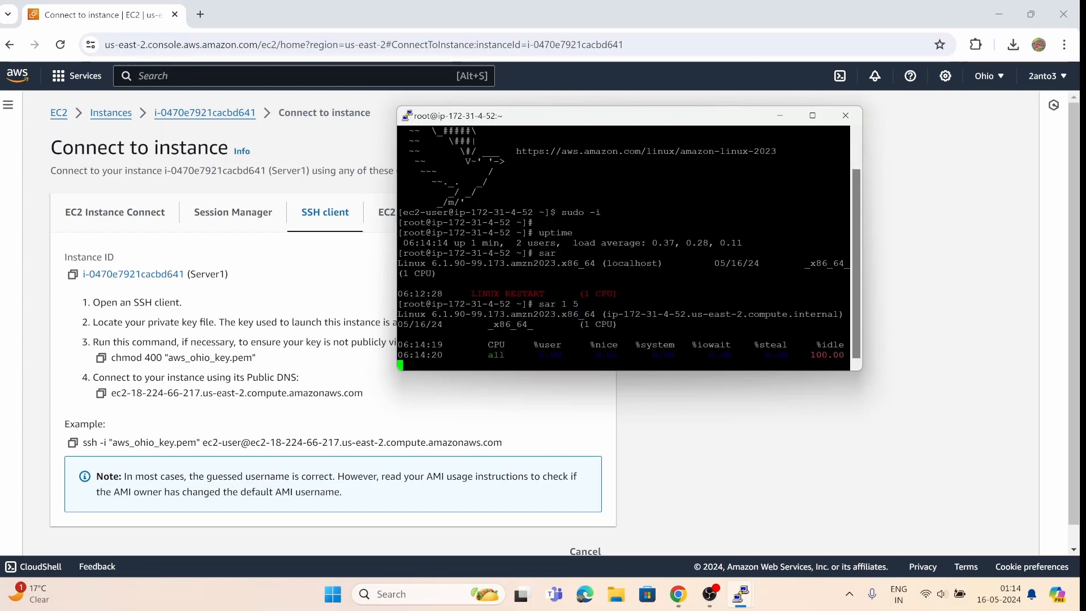
left_click(812, 116)
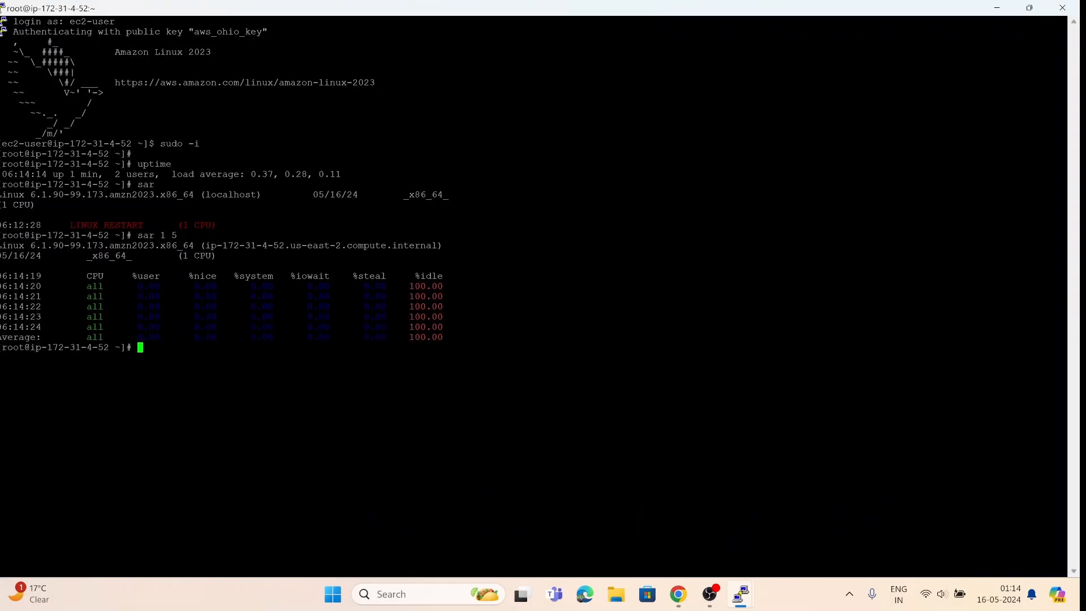
Display the server's memory usage with free -mh and examine the total memory
type("free /mh")
key("Return")
type("fre e")
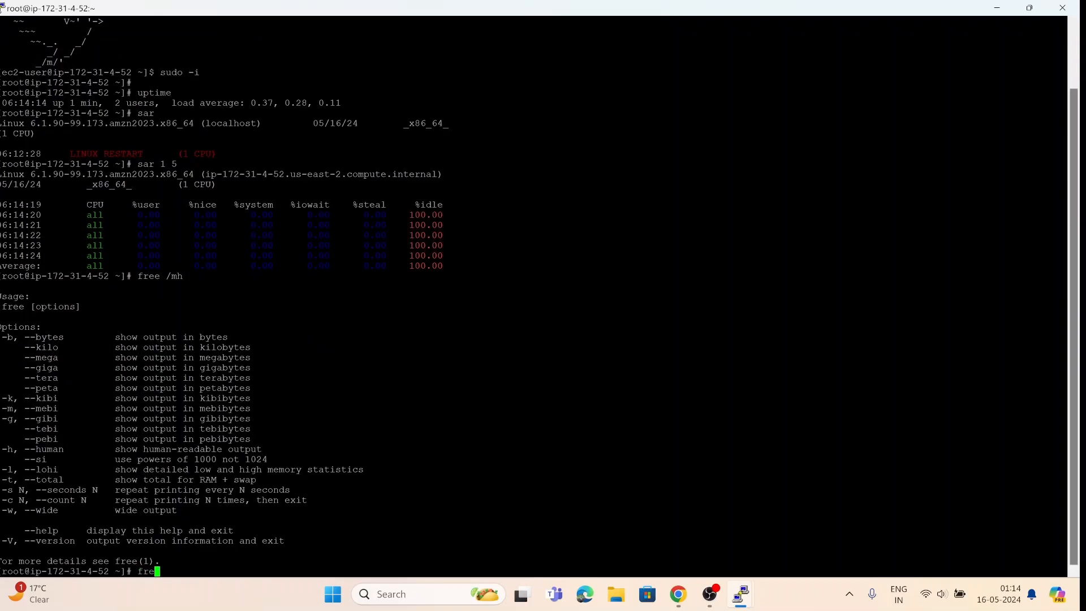
key("BackSpace")
key("BackSpace")
type("e -mh")
key("Return")
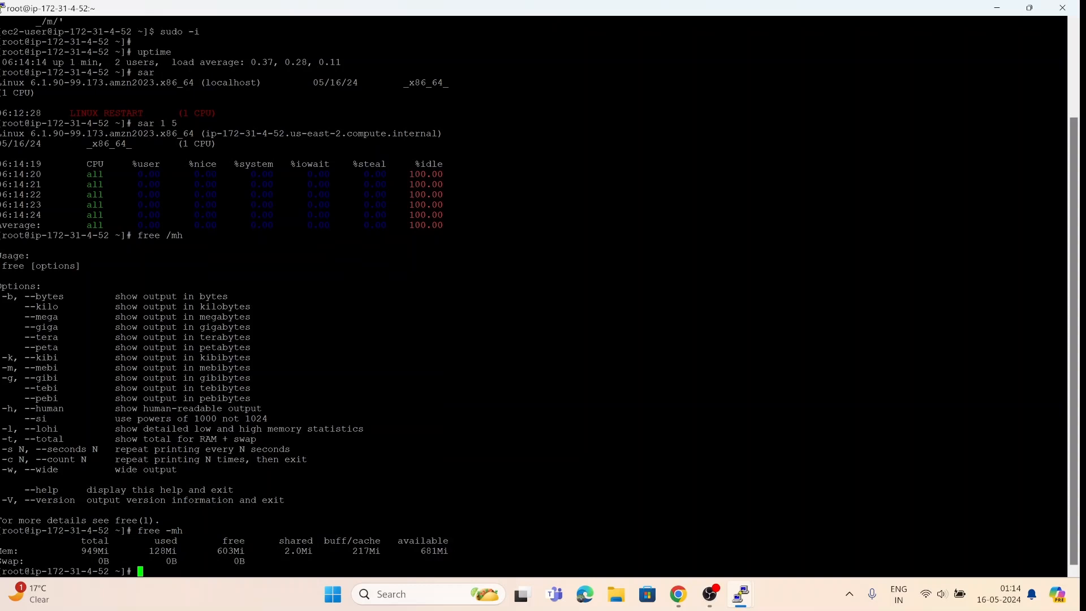
left_click_drag(77, 551, 148, 551)
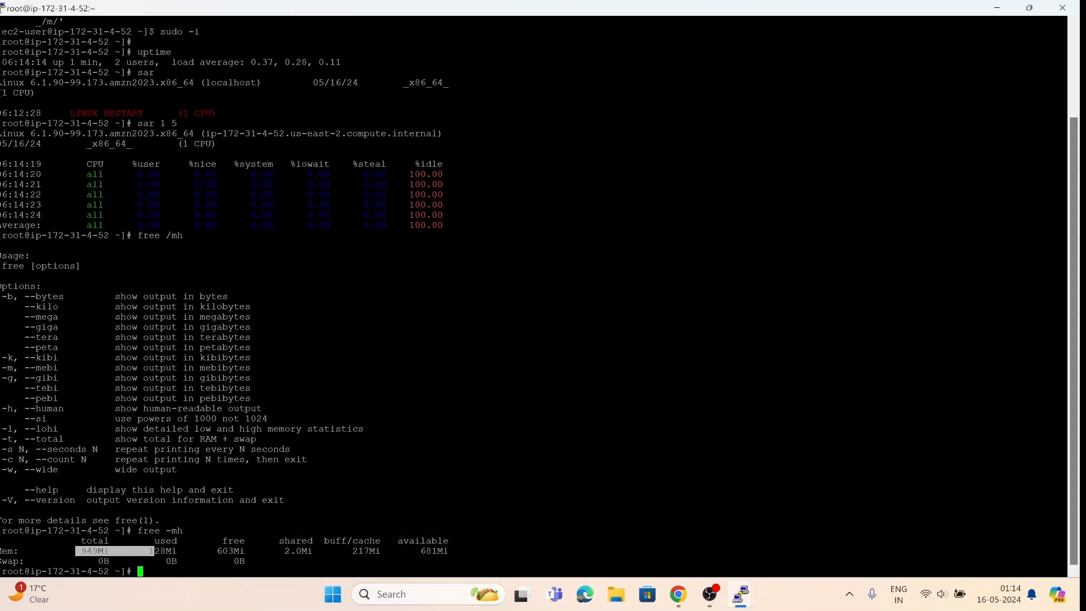
Restore the terminal to a smaller window, return to the EC2 instances list in Chrome and examine Server1's details and instance type
double_click(240, 5)
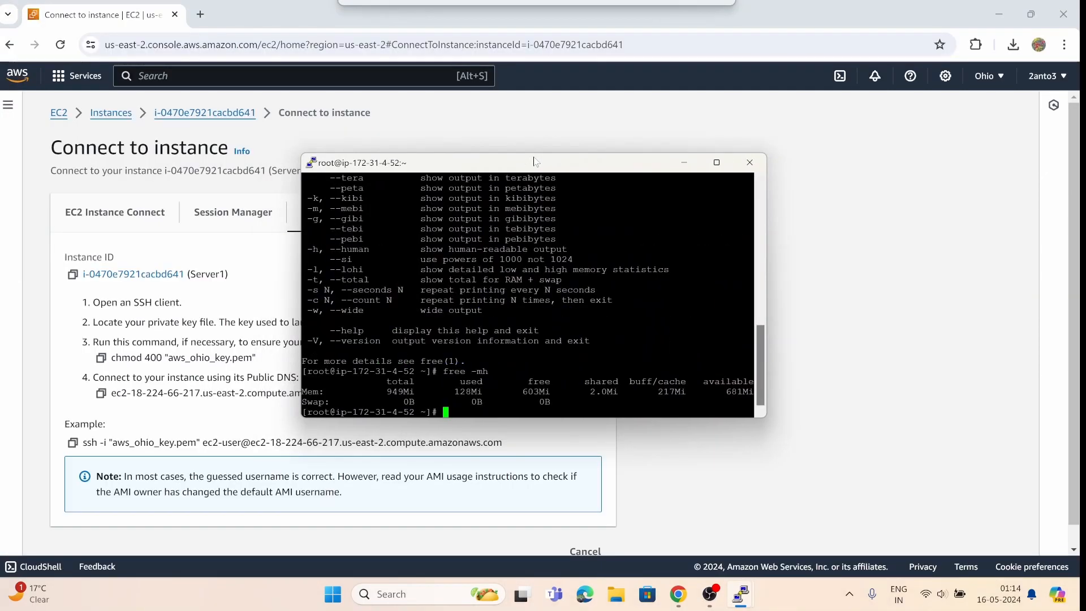
left_click(113, 117)
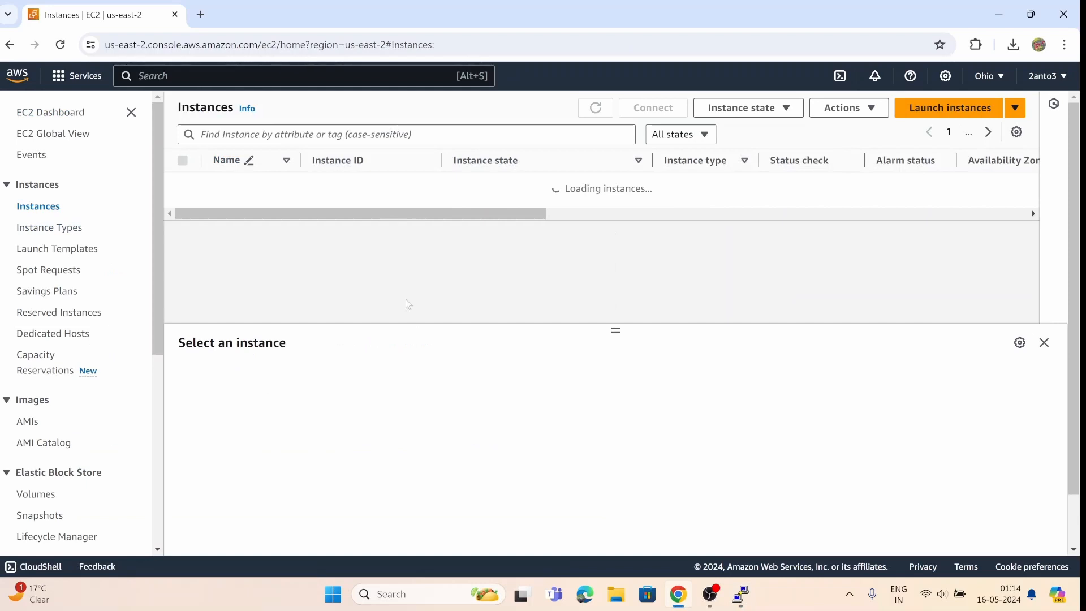
scroll(570, 189, "right", 1)
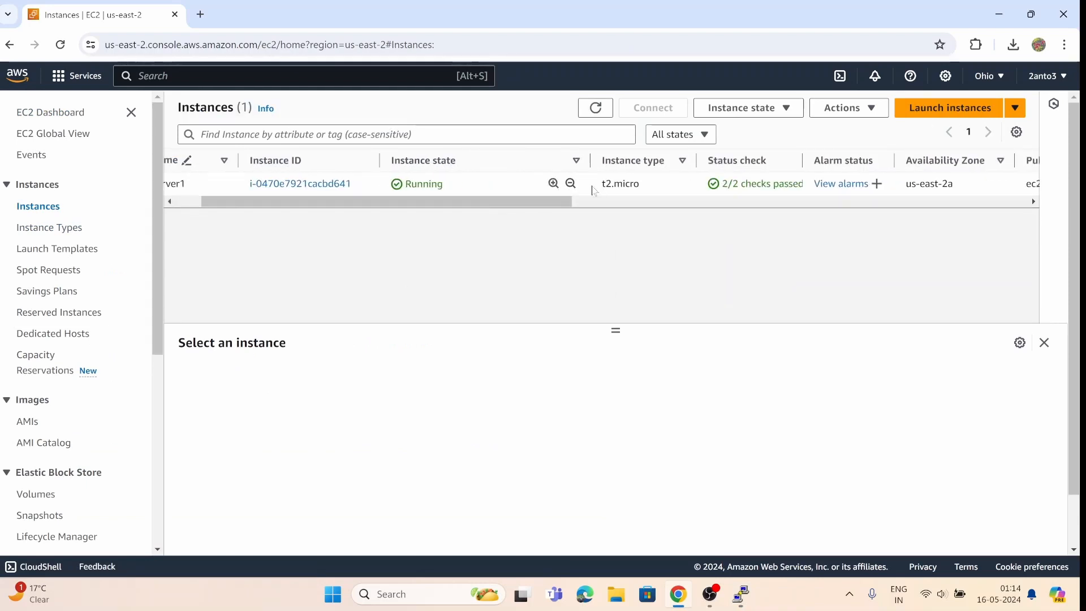
left_click(482, 188)
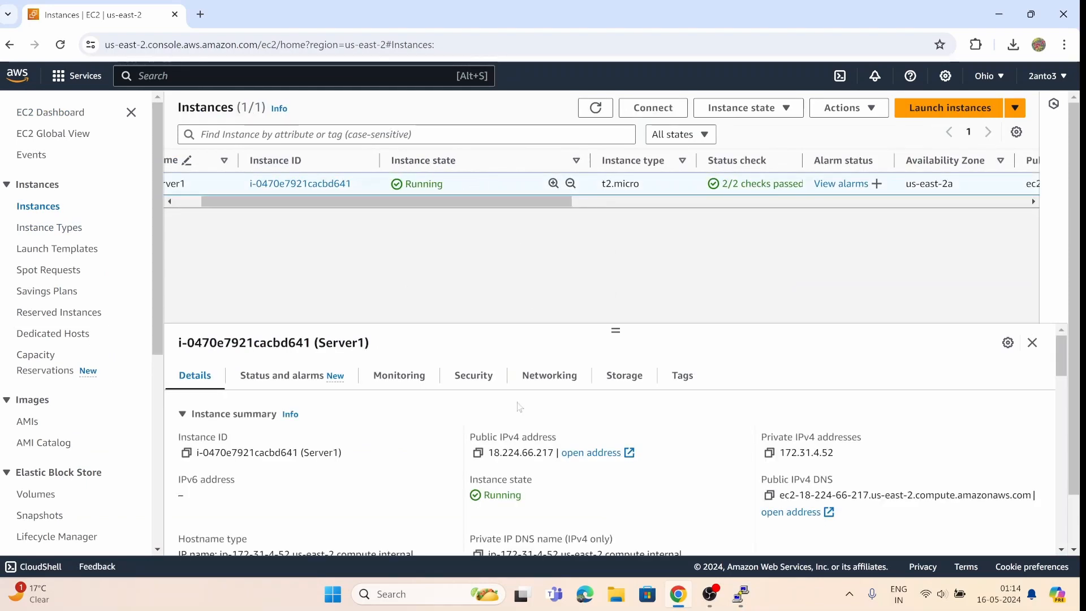
scroll(520, 407, "down", 3)
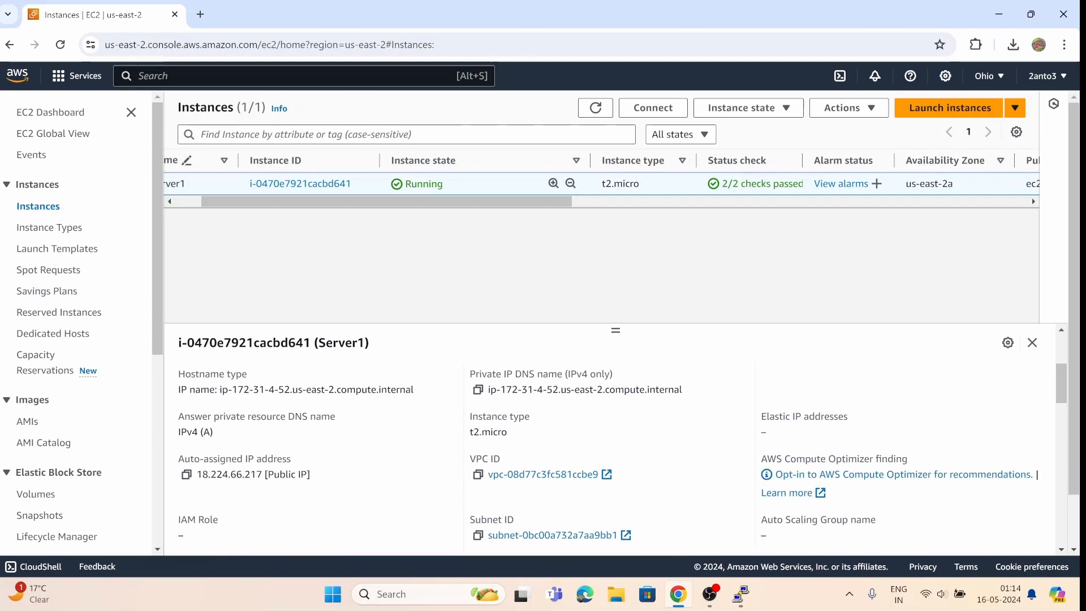
double_click(577, 441)
scroll(606, 452, "up", 3)
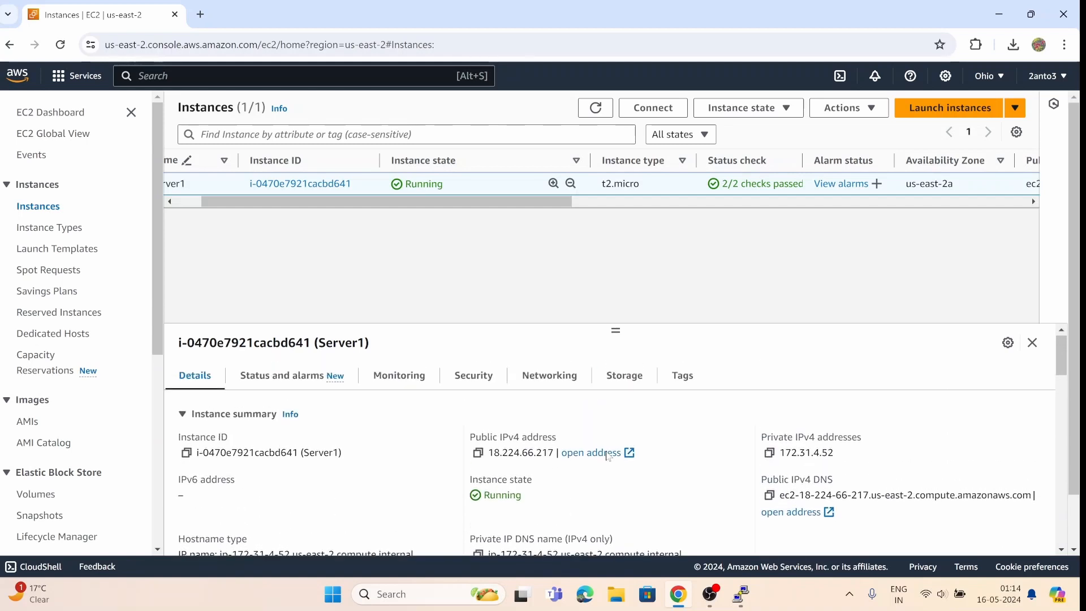
Examine Server1's monitoring metrics, including CPU utilization and network traffic, and glance at its security details
left_click(395, 376)
scroll(414, 477, "down", 3)
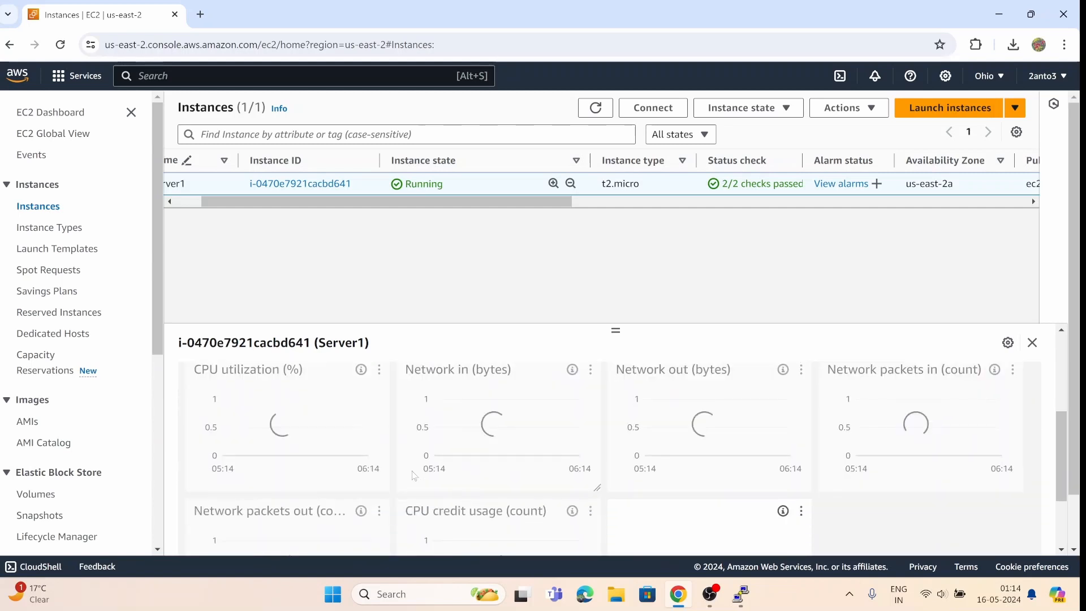
scroll(401, 408, "up", 1)
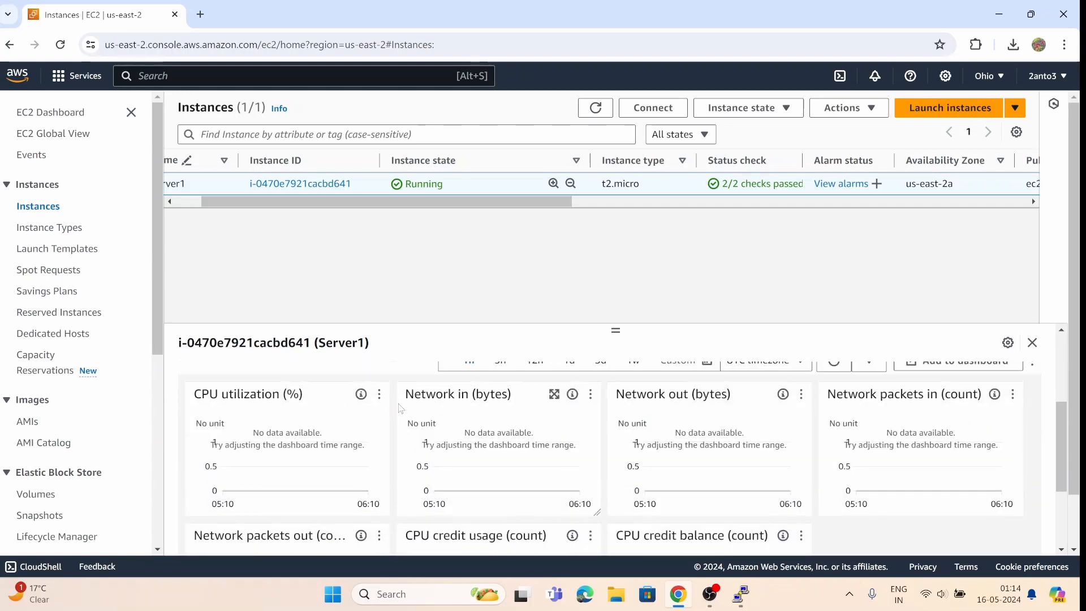
scroll(401, 408, "up", 2)
scroll(362, 453, "down", 1)
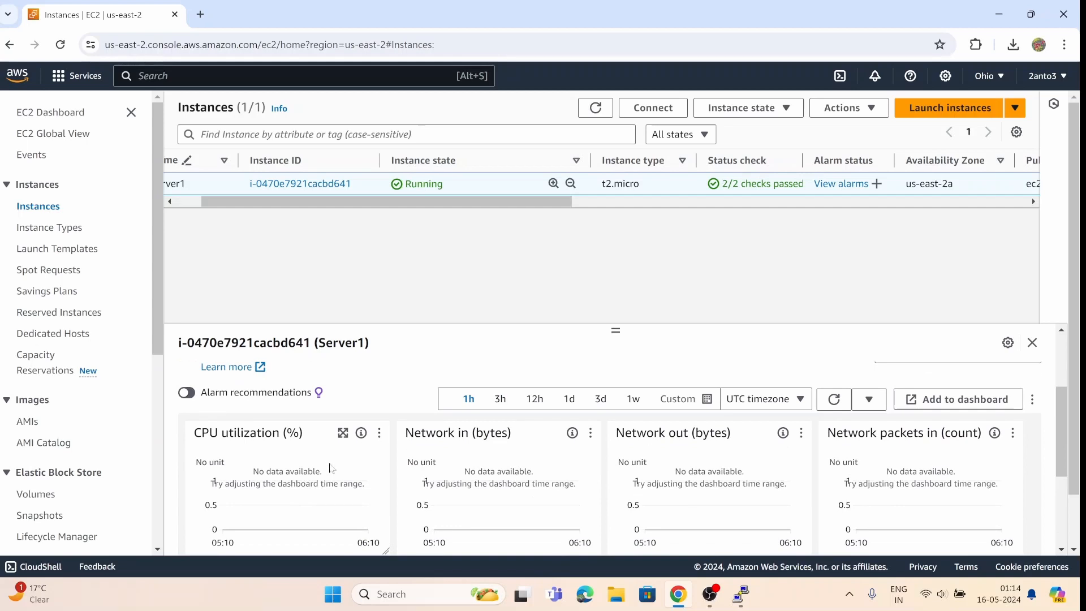
scroll(390, 447, "up", 2)
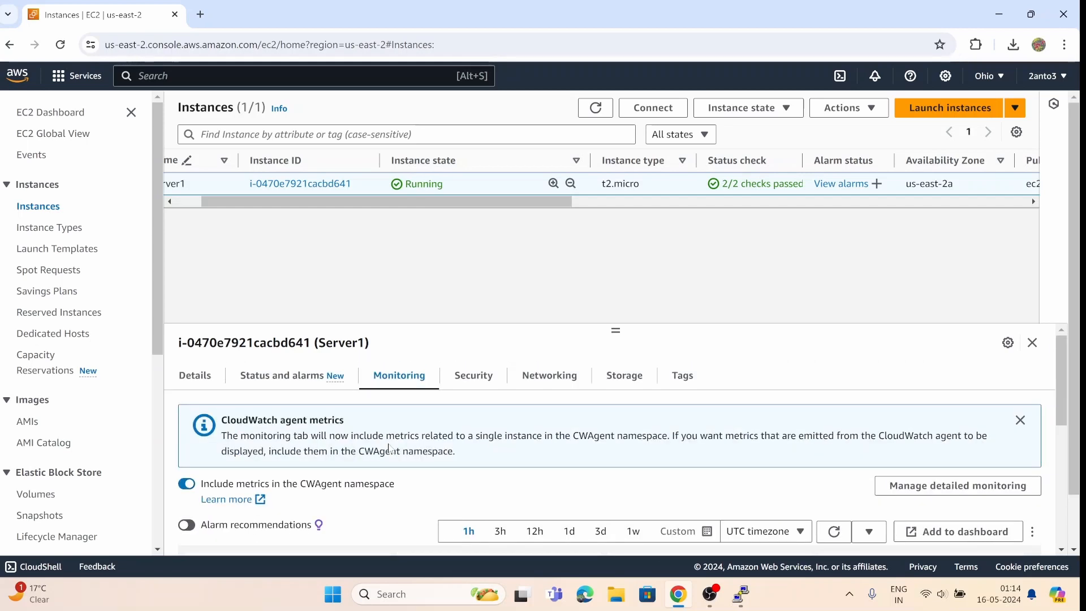
left_click(486, 387)
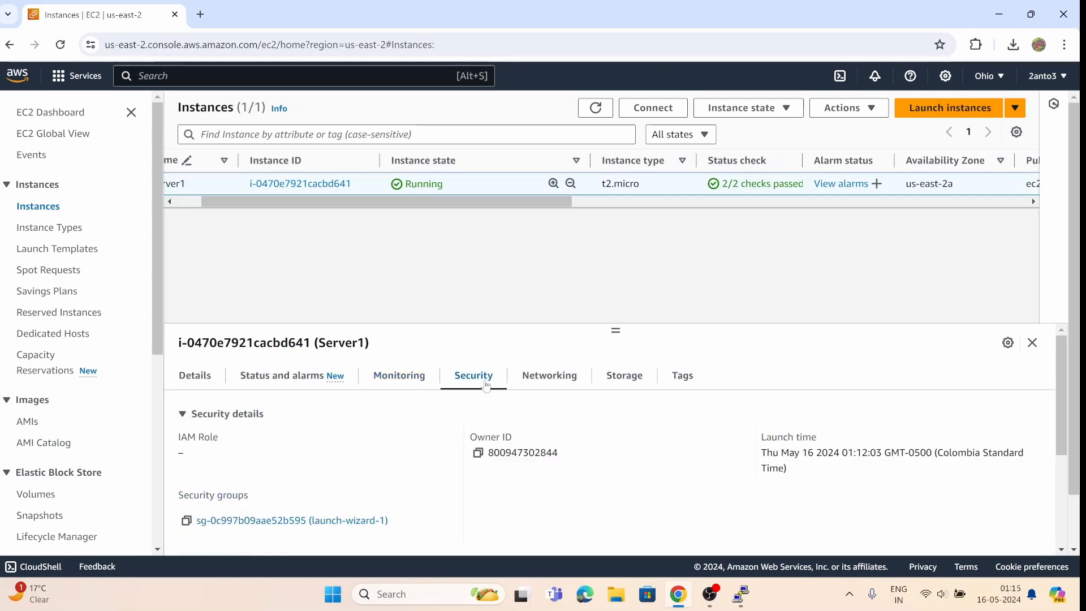
left_click(398, 383)
scroll(453, 384, "down", 1)
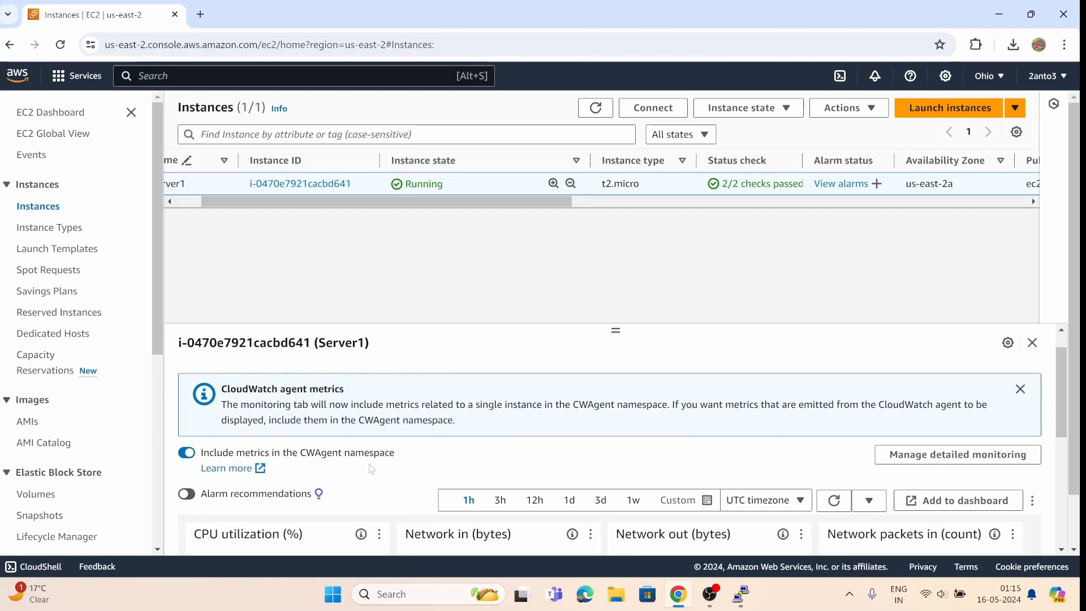
scroll(371, 469, "up", 1)
Review Server1's security group and its inbound rules
left_click(482, 386)
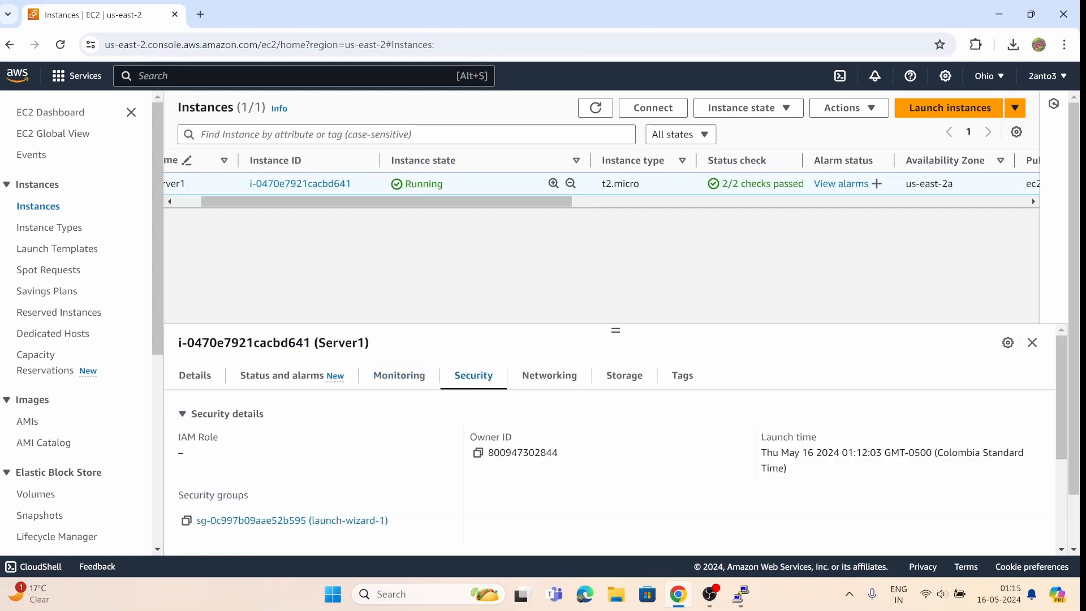
scroll(617, 458, "down", 3)
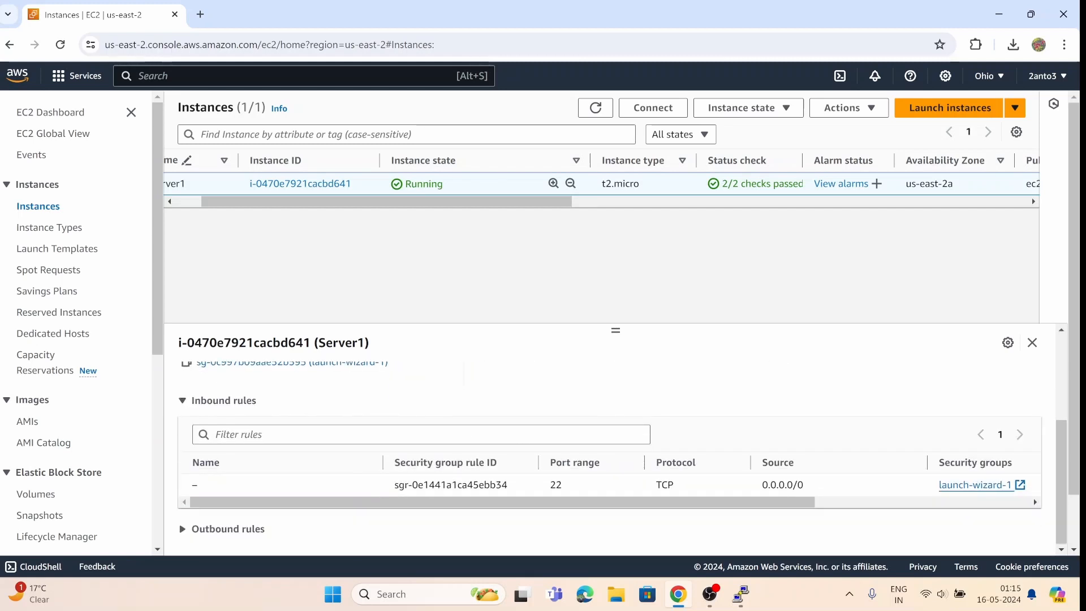
scroll(544, 396, "up", 3)
Examine Server1's networking details, including its IP addresses, subnet ID, availability zone and network interfaces
left_click(543, 378)
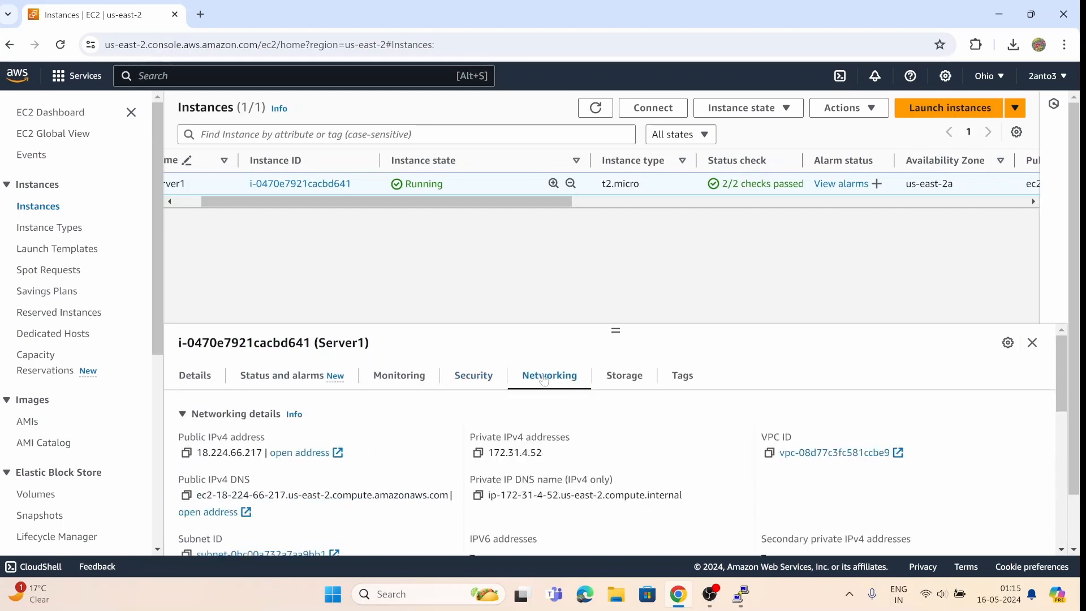
scroll(428, 474, "down", 1)
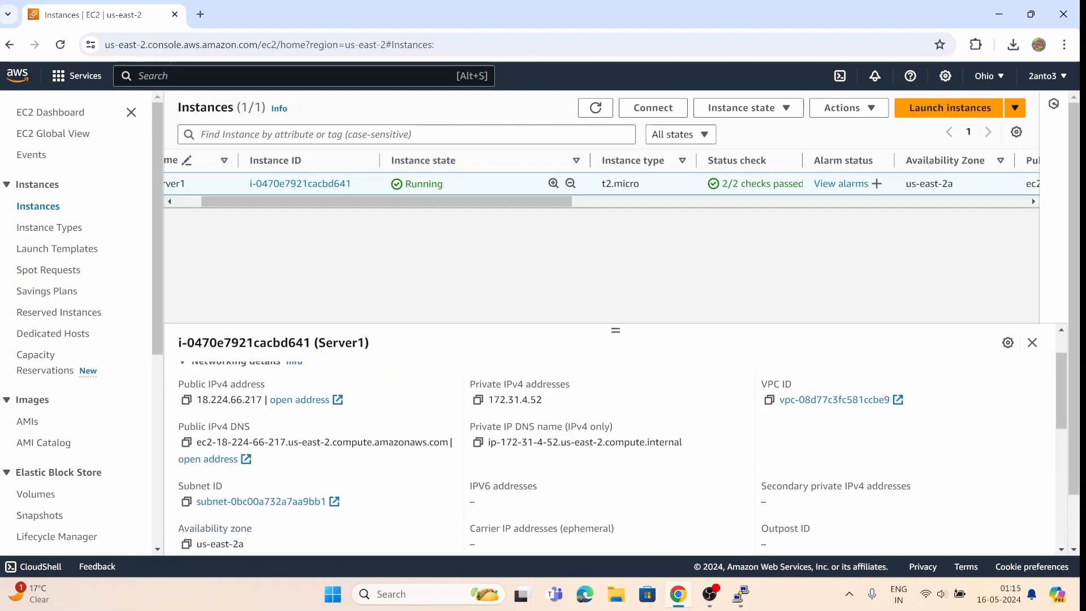
scroll(559, 487, "down", 1)
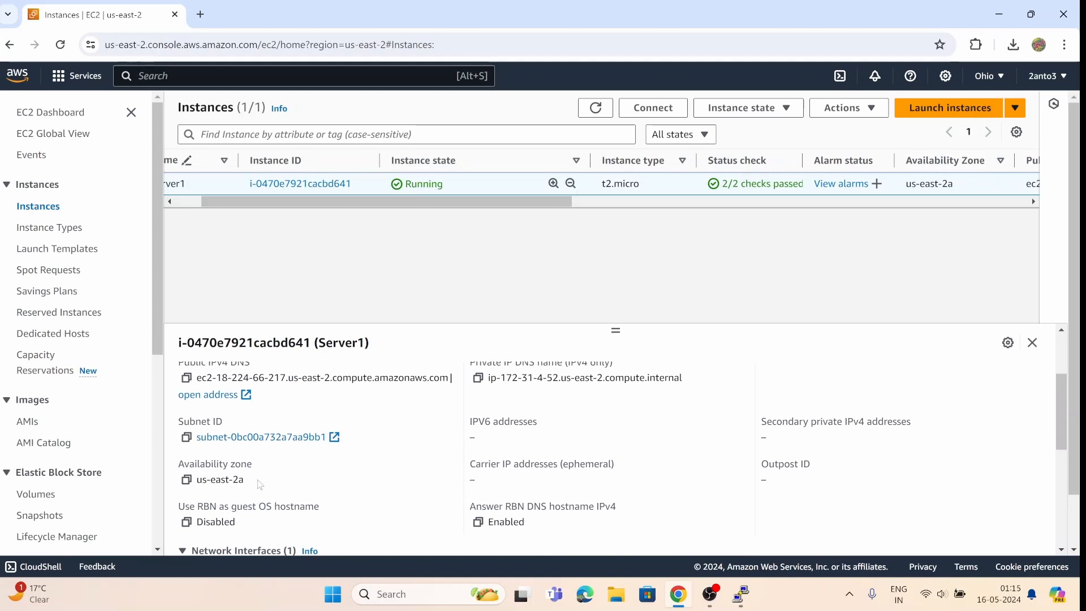
left_click_drag(260, 484, 184, 464)
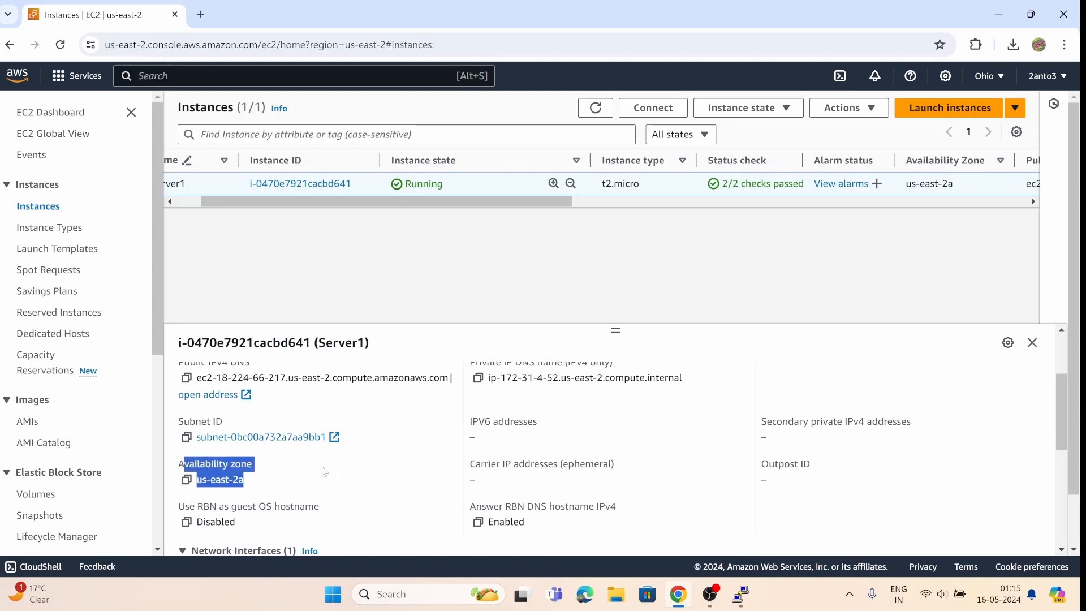
left_click_drag(329, 438, 184, 422)
scroll(377, 468, "down", 3)
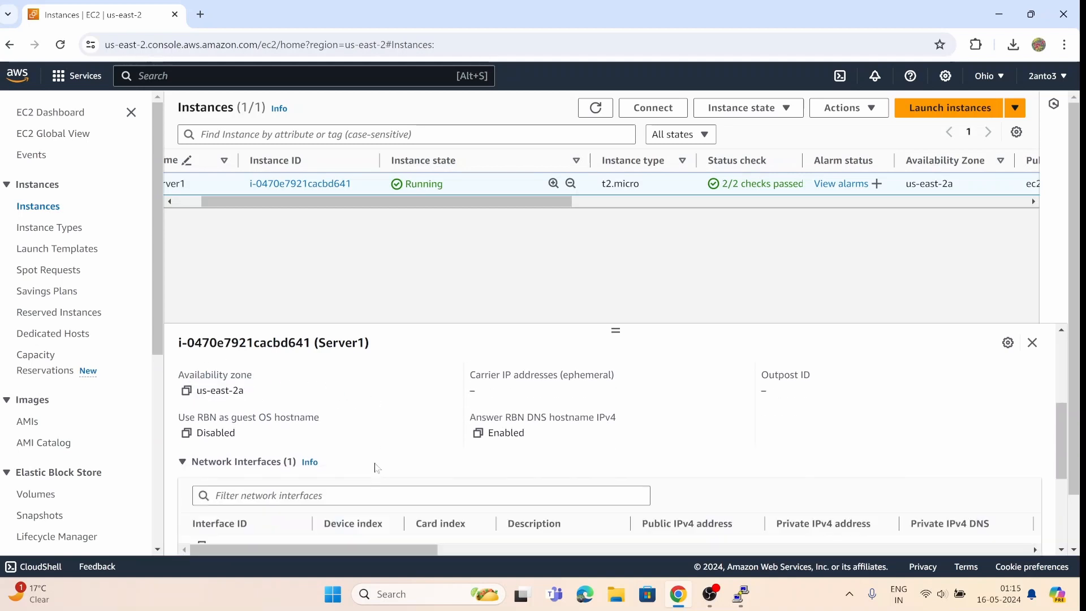
scroll(377, 468, "up", 4)
scroll(378, 468, "up", 1)
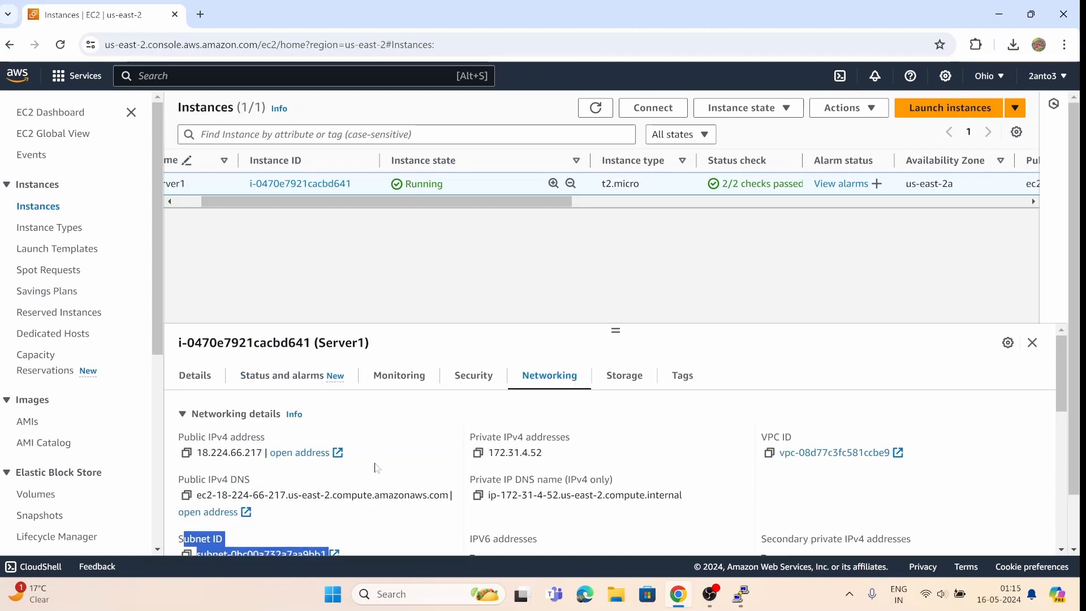
Examine Server1's storage details, including the root device and the attached volume's size and status
left_click(620, 381)
scroll(469, 447, "down", 1)
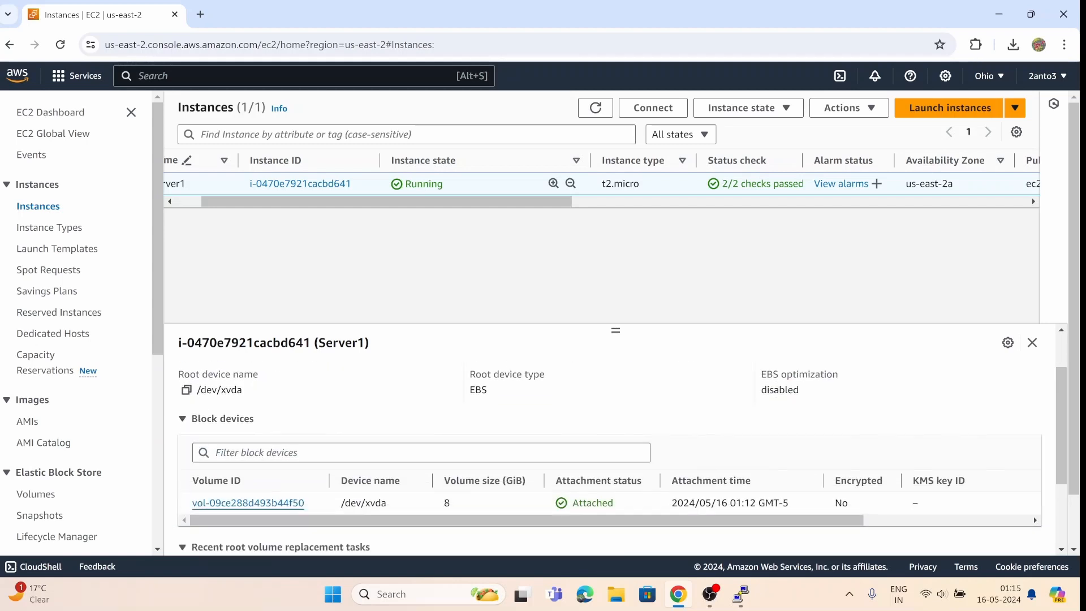
scroll(511, 425, "down", 2)
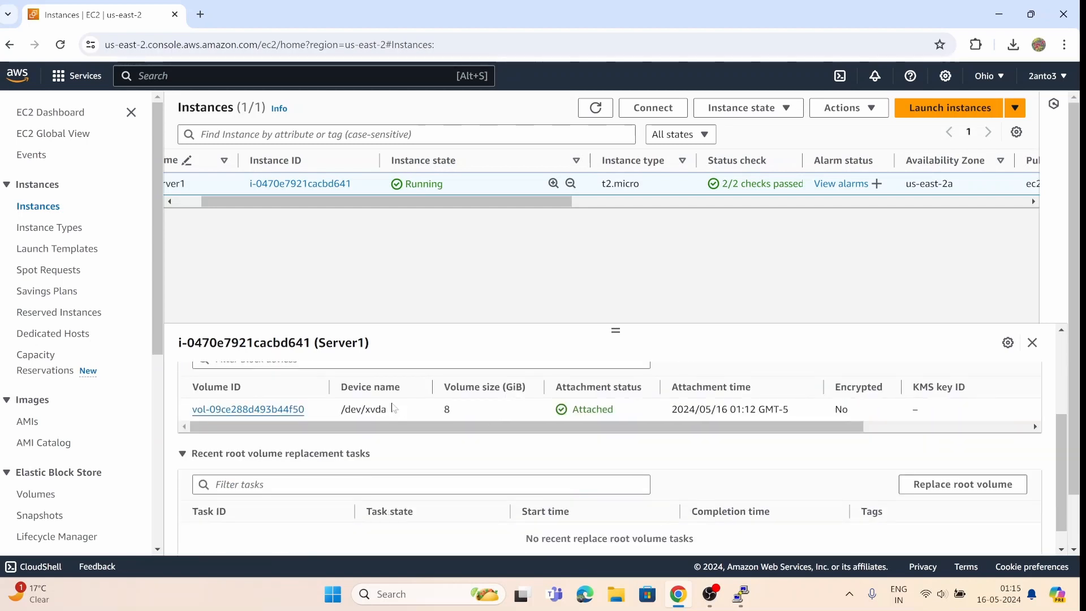
left_click_drag(444, 409, 705, 409)
scroll(590, 404, "up", 3)
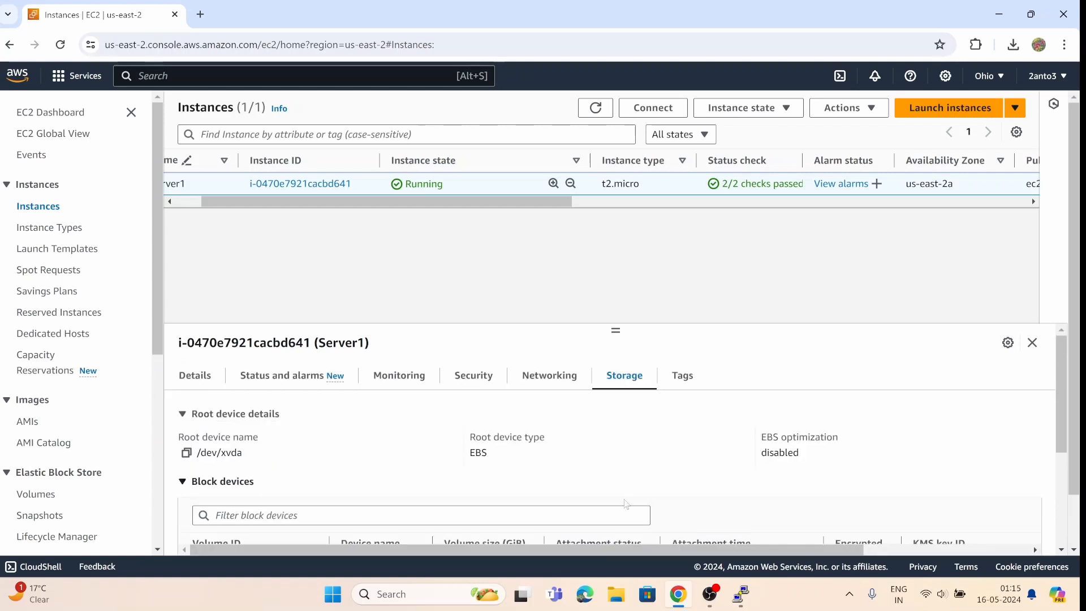
left_click_drag(252, 202, 226, 202)
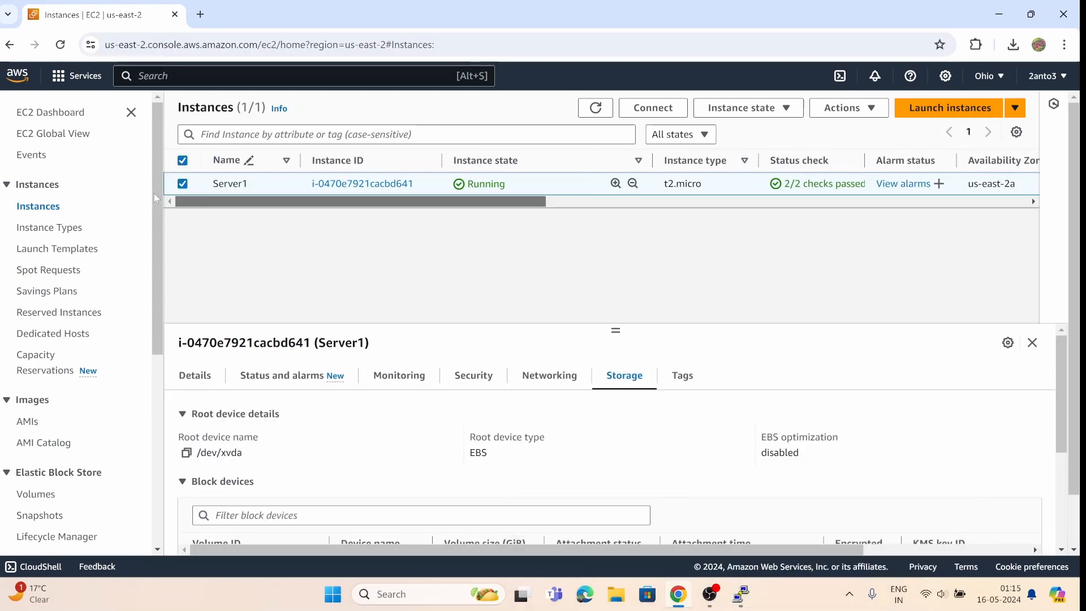
Terminate the Server1 instance and confirm its termination
left_click(849, 107)
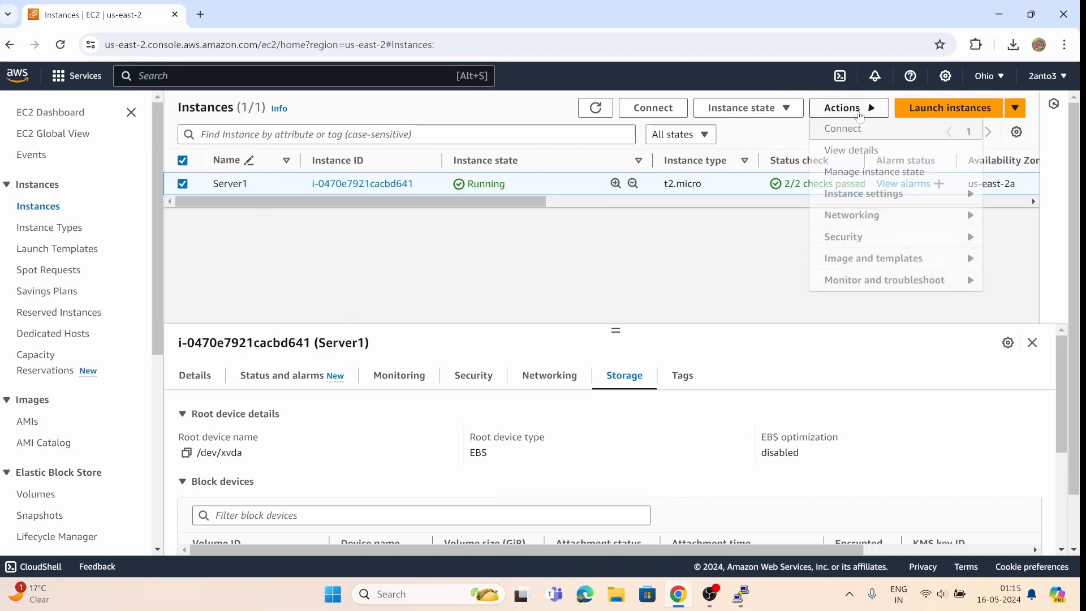
left_click(778, 109)
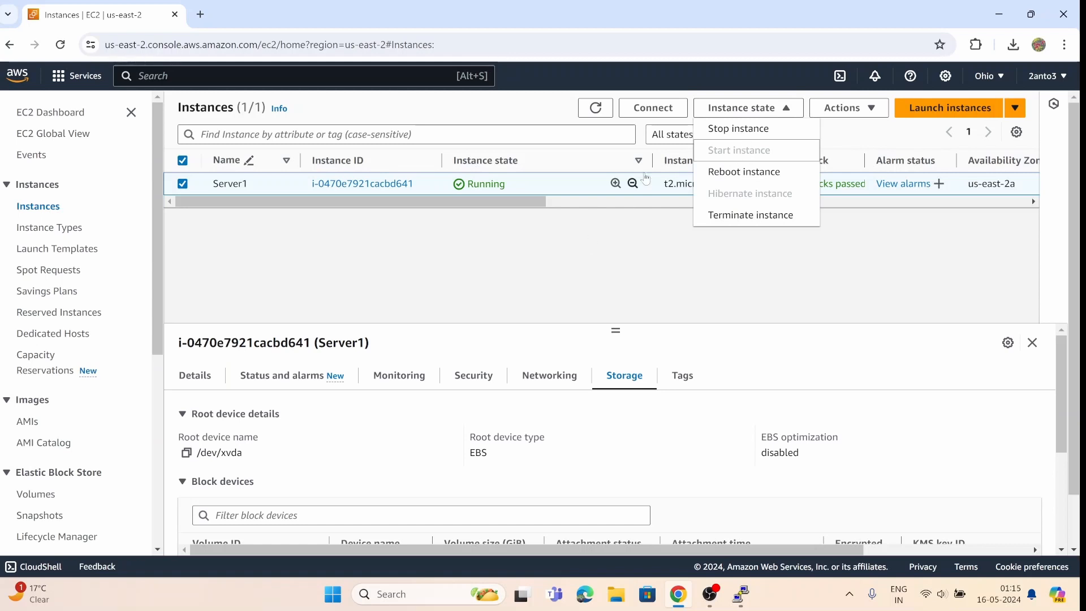
left_click(749, 215)
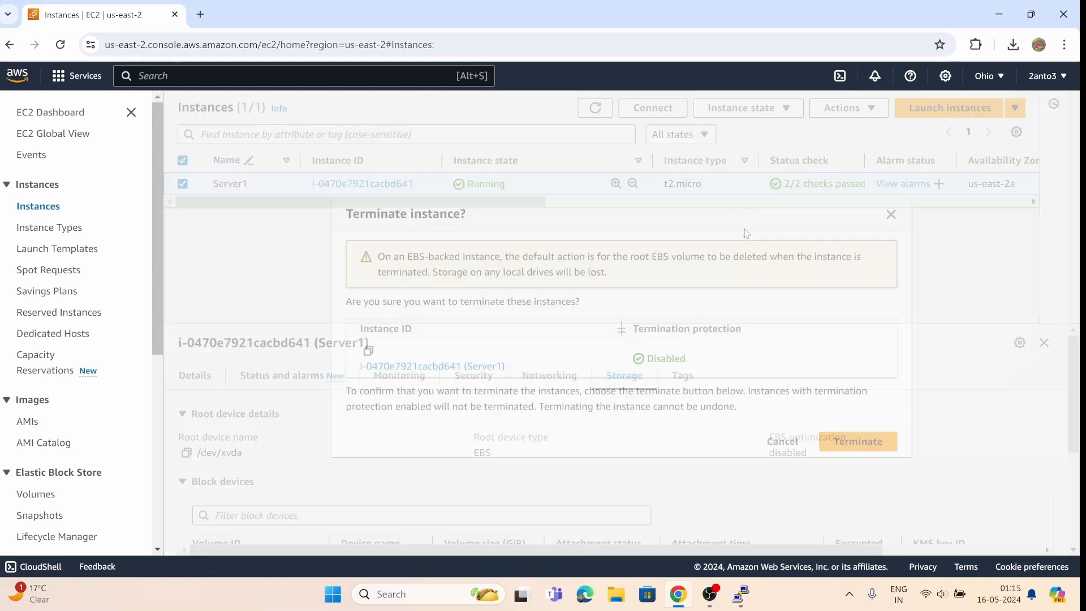
left_click(862, 441)
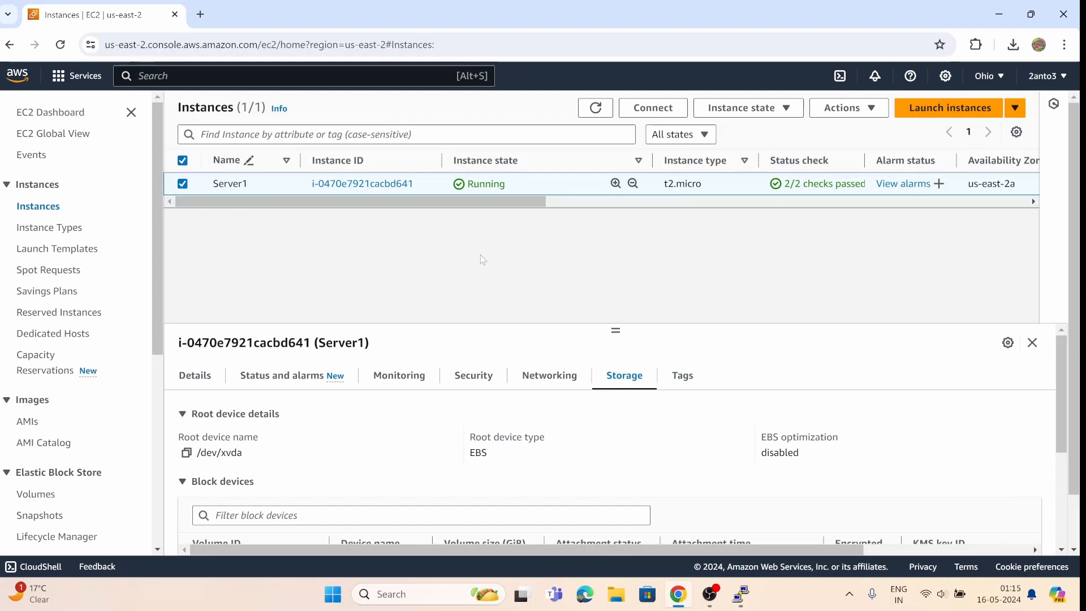
Refresh the instances list to check Server1's current instance state
left_click(594, 134)
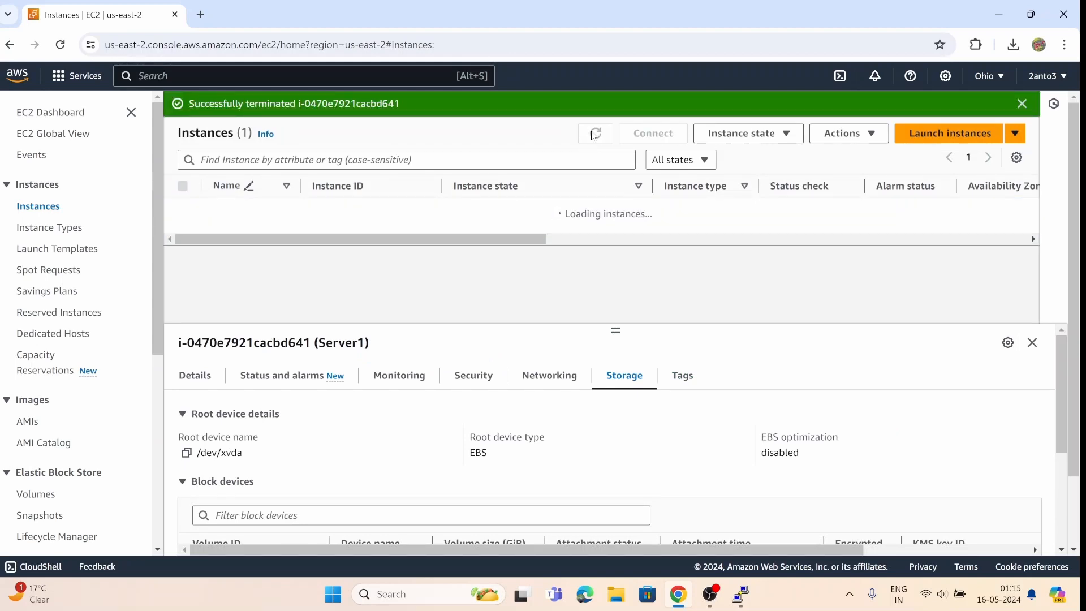
left_click(596, 134)
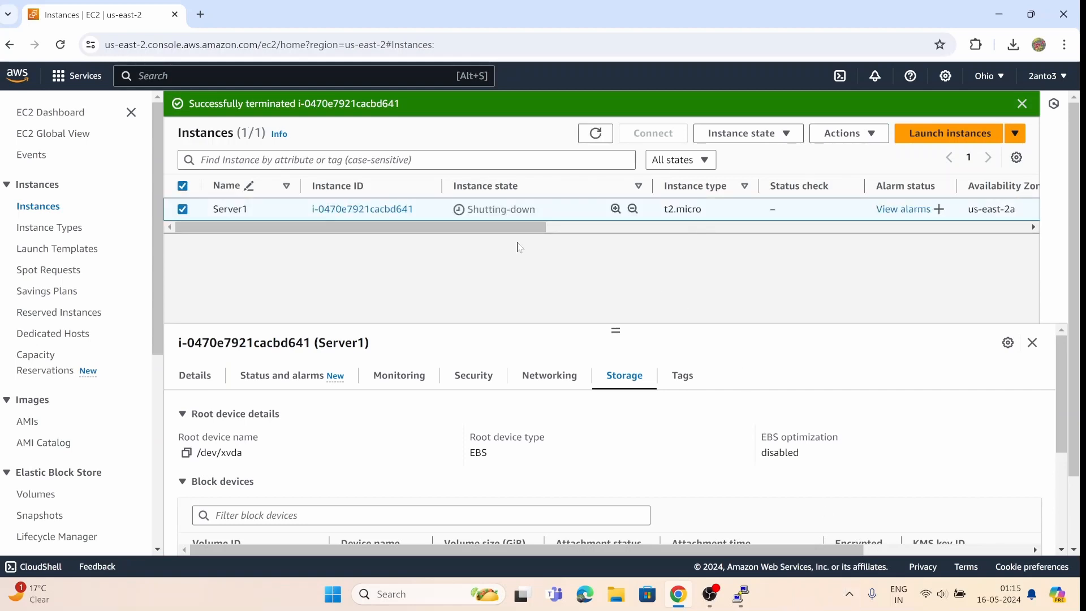
left_click_drag(521, 228, 465, 298)
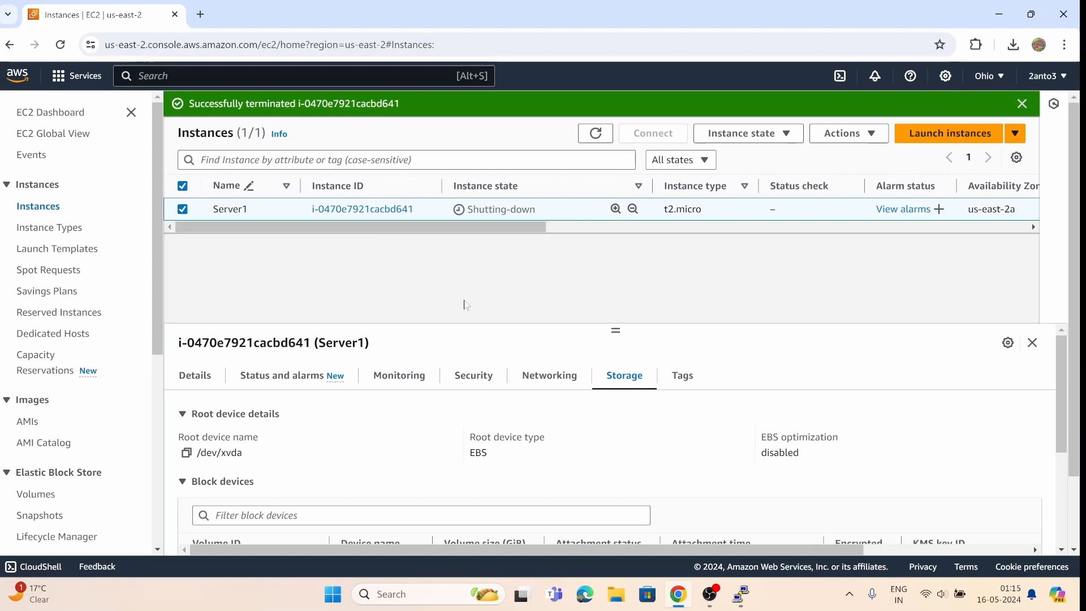